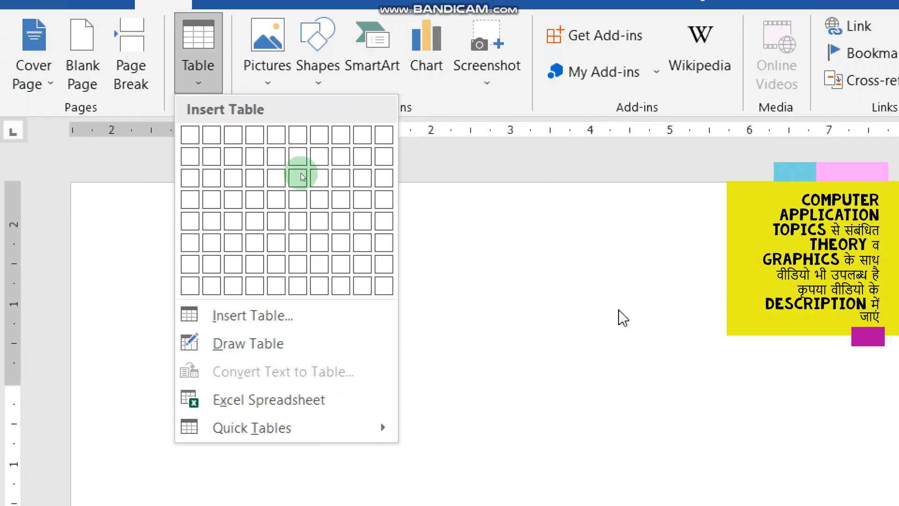
# - Reduce the page's top margin to about 1.5 cm
pyautogui.click(480, 337)
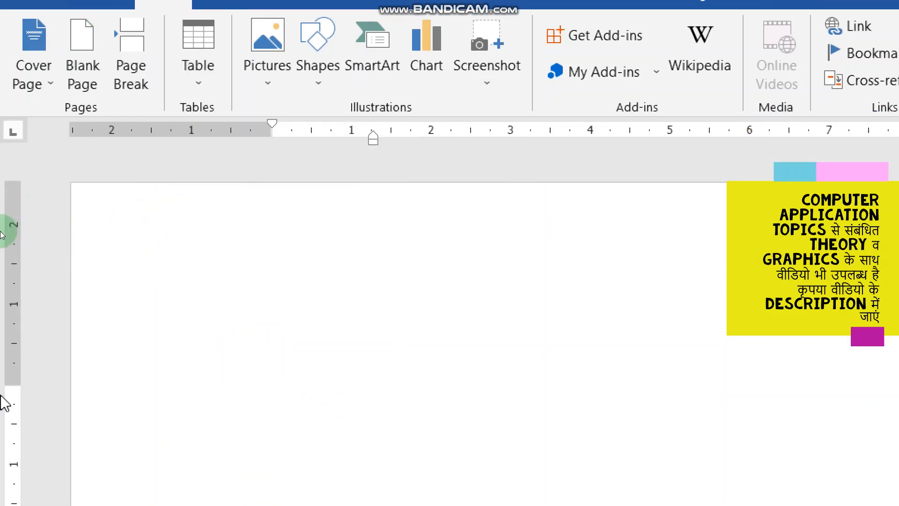
pyautogui.moveTo(19, 387); pyautogui.dragTo(32, 301)
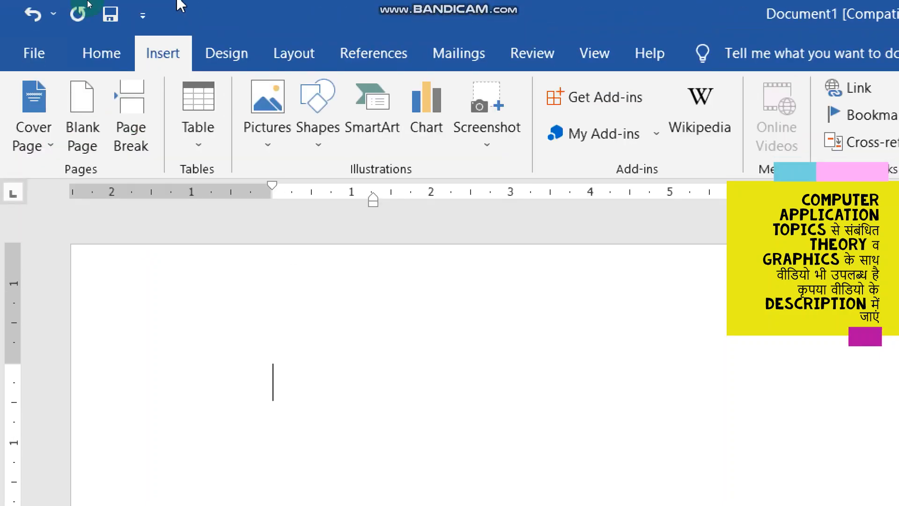
# - Insert a table of three columns and four rows using the size grid, and undo the insertion
pyautogui.click(197, 151)
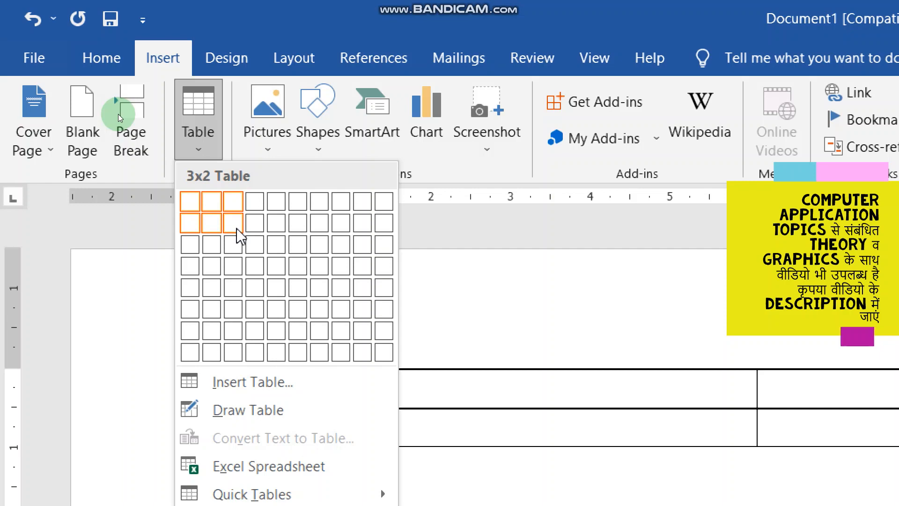
pyautogui.click(242, 271)
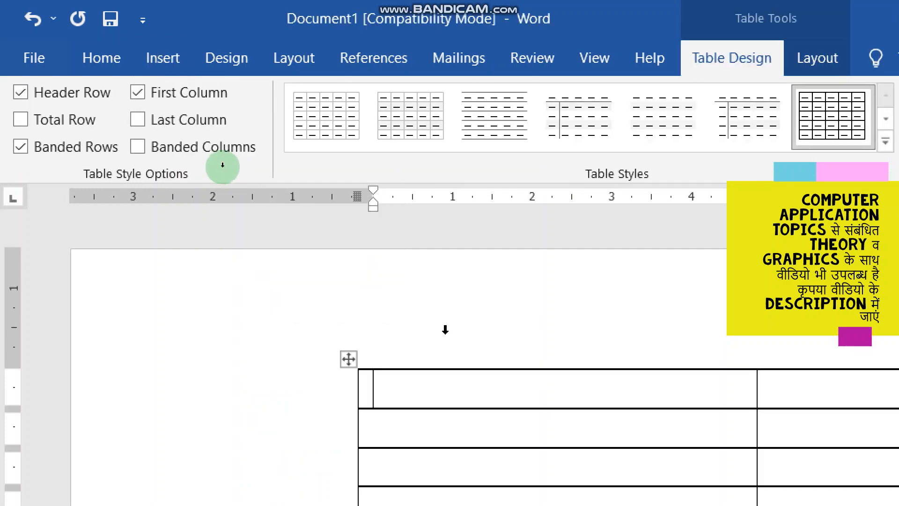
pyautogui.press('super+minus')
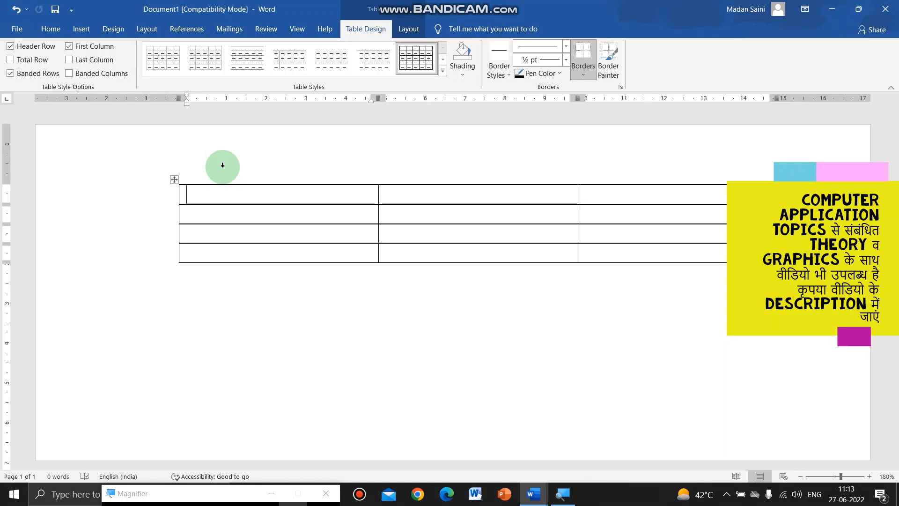
pyautogui.hotkey('ctrl', 'z')
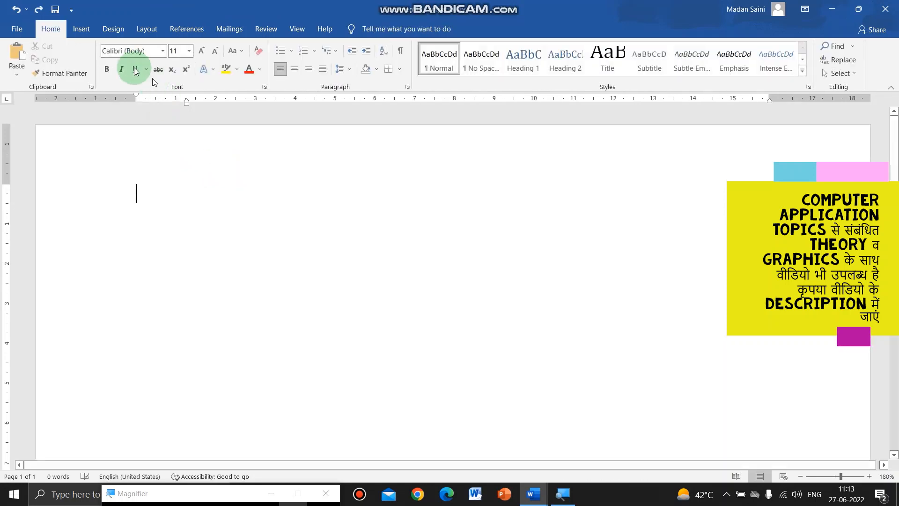
# - Open the settings for inserting a table by numeric size and move the dialog over the page
pyautogui.click(86, 31)
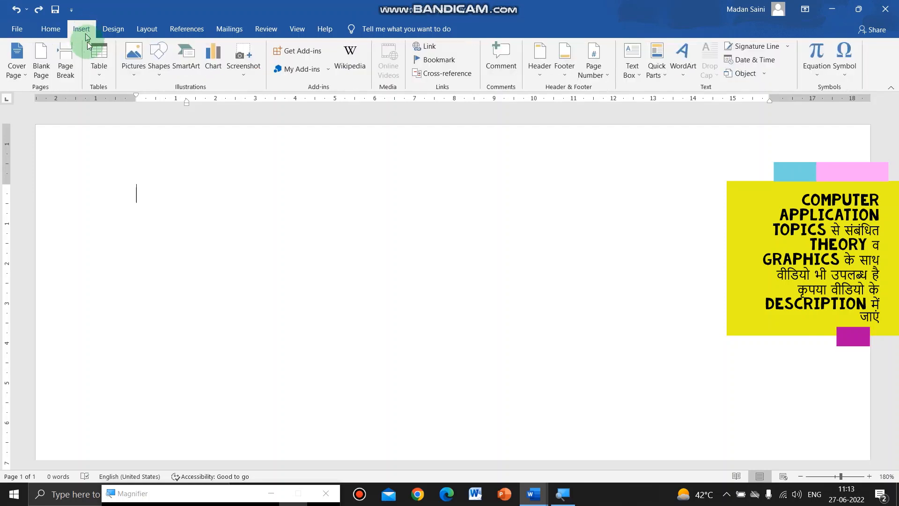
pyautogui.click(99, 75)
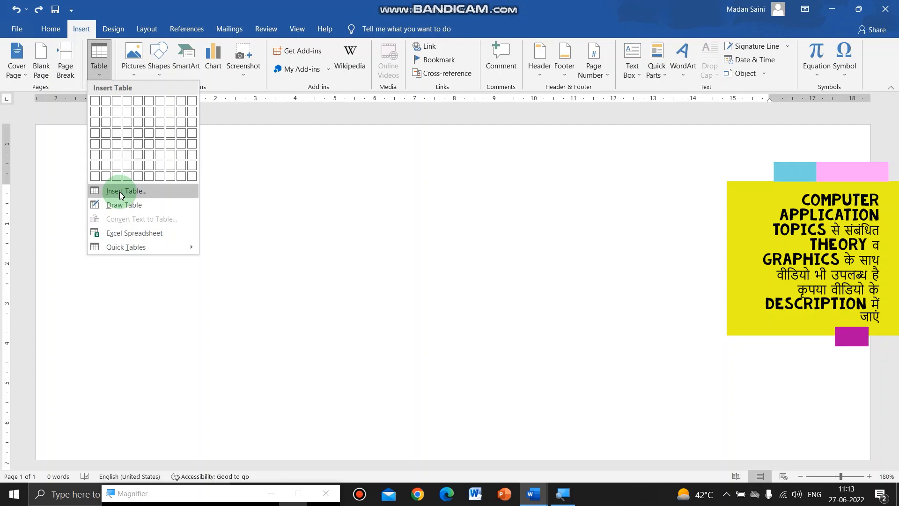
pyautogui.press('super+plus')
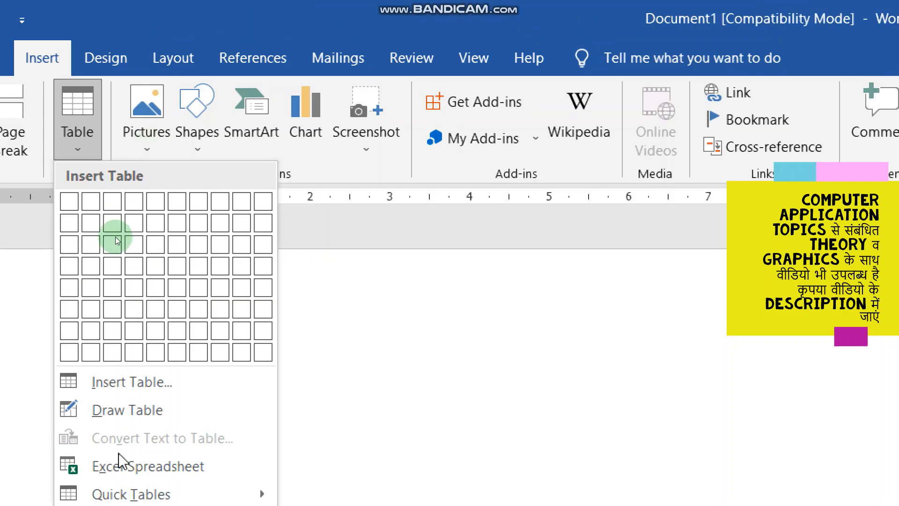
pyautogui.click(120, 385)
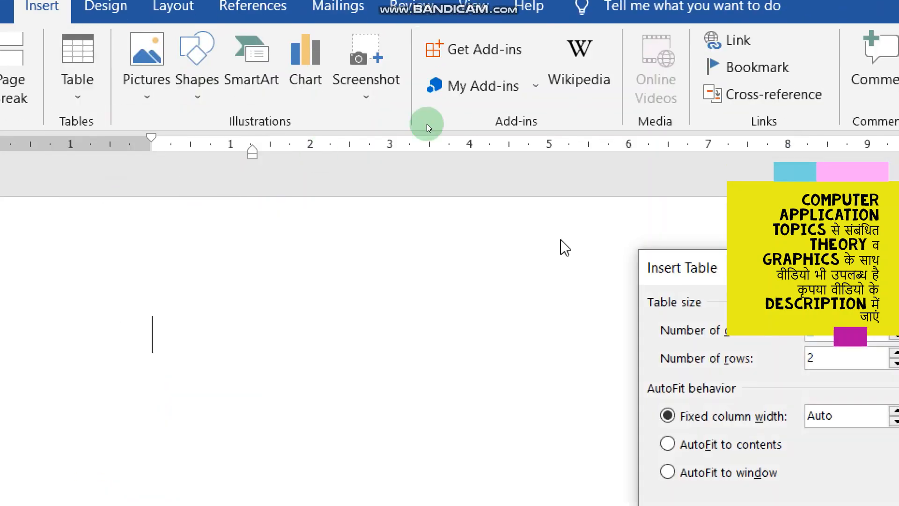
pyautogui.moveTo(635, 276); pyautogui.dragTo(372, 141)
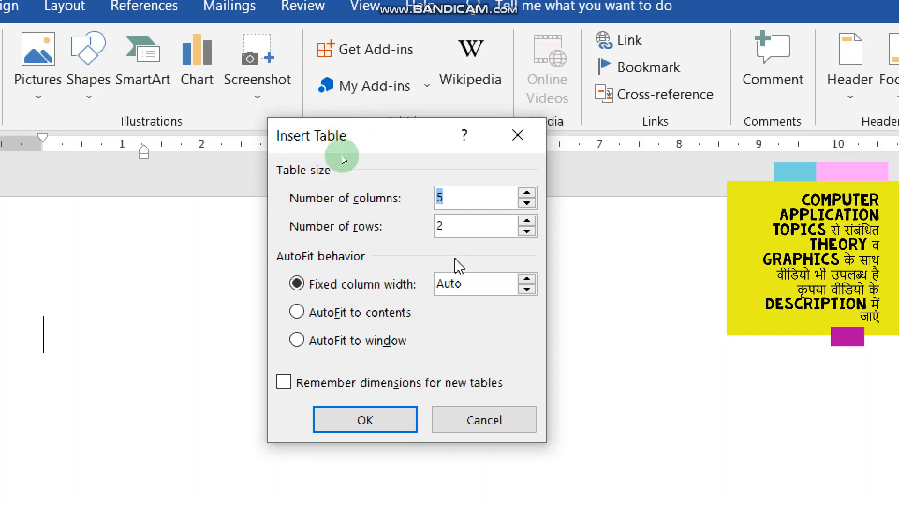
# - Set the new table's size to 4 columns and 5 rows
pyautogui.click(527, 220)
pyautogui.click(527, 221)
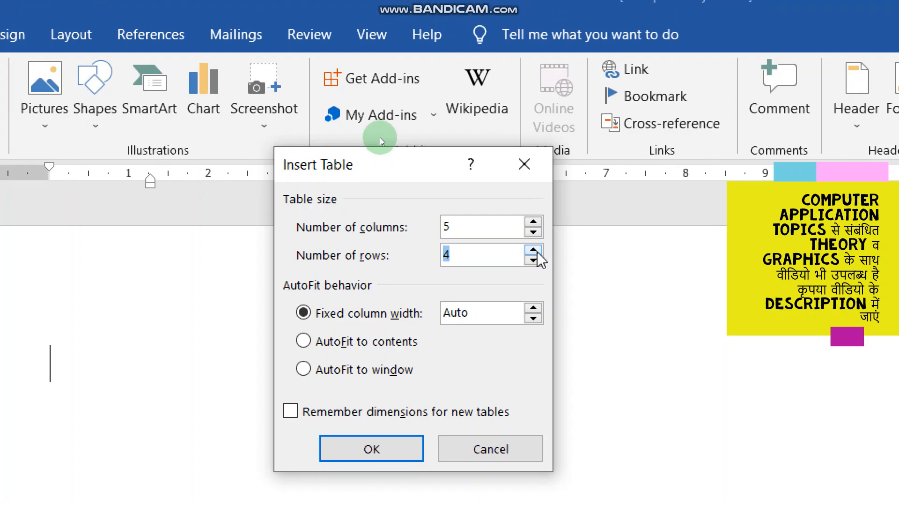
pyautogui.click(533, 249)
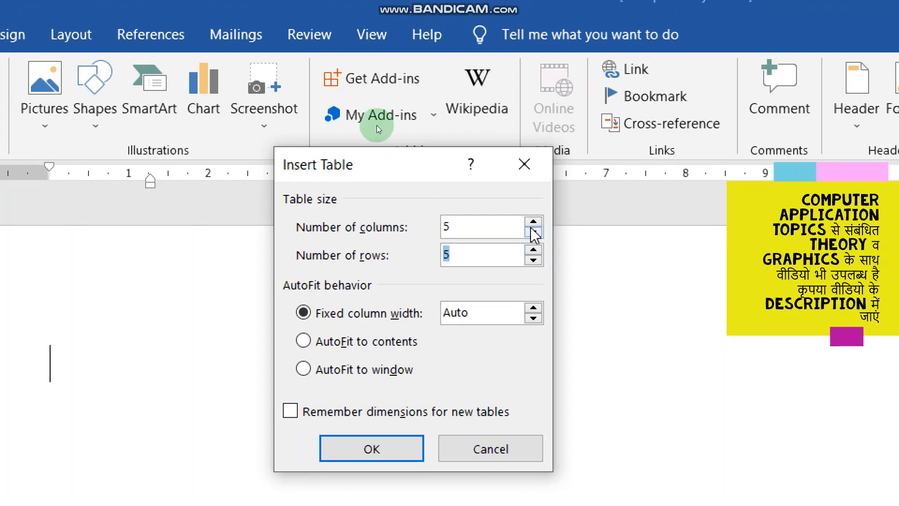
pyautogui.click(533, 231)
pyautogui.click(534, 231)
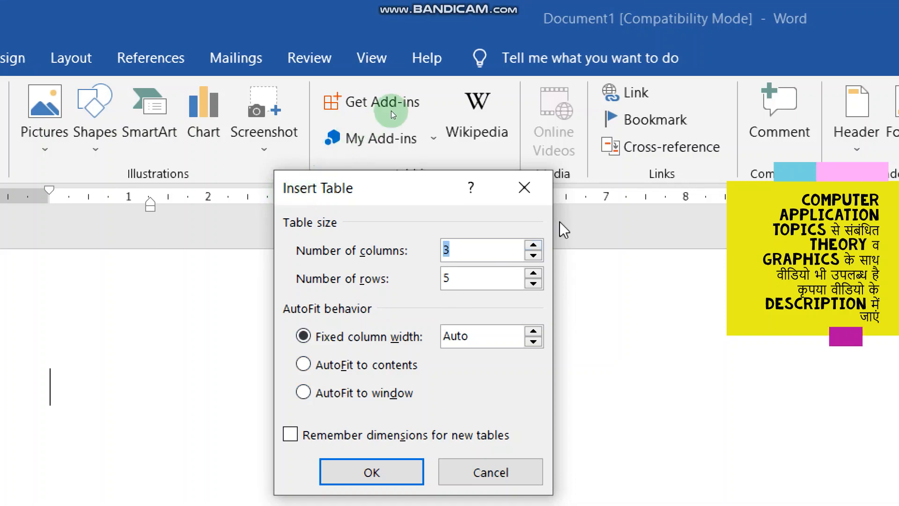
pyautogui.click(534, 245)
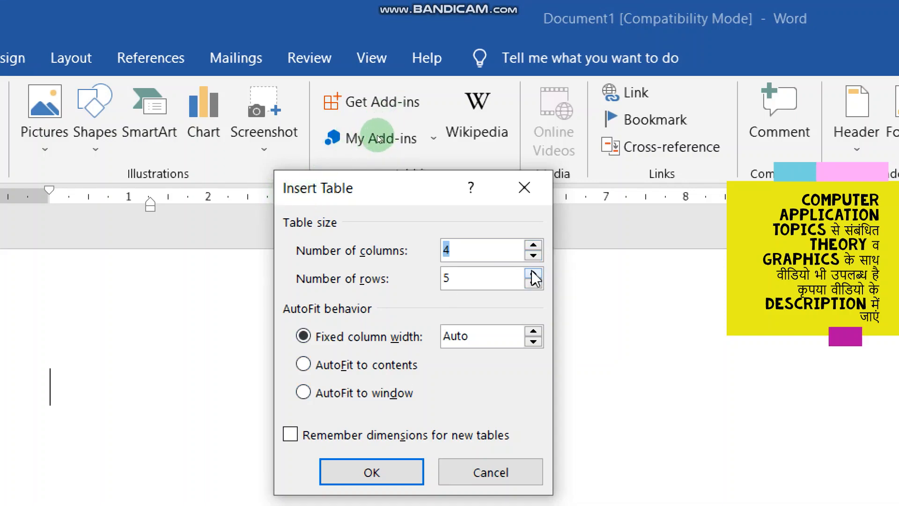
# - Change the new table's number of rows to 3
pyautogui.click(534, 274)
pyautogui.click(533, 273)
pyautogui.click(533, 249)
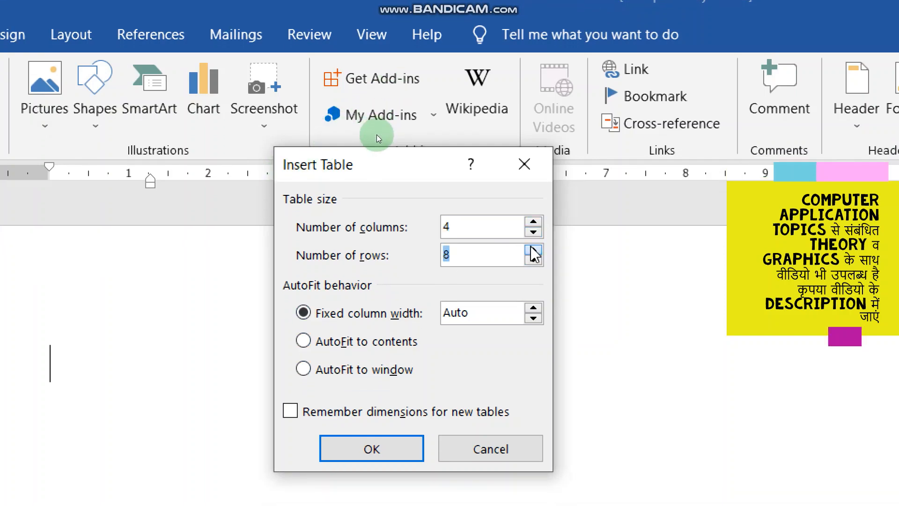
pyautogui.click(534, 260)
pyautogui.click(534, 260)
pyautogui.click(533, 260)
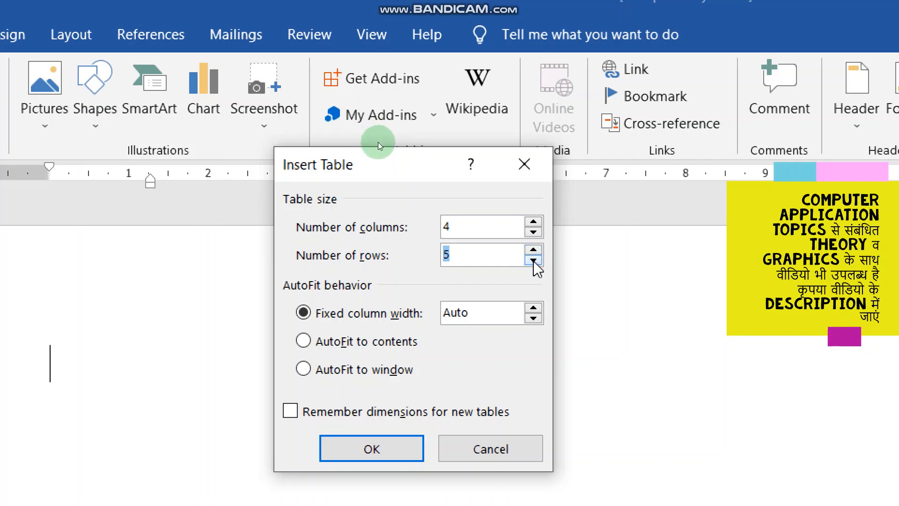
pyautogui.click(534, 261)
pyautogui.click(533, 261)
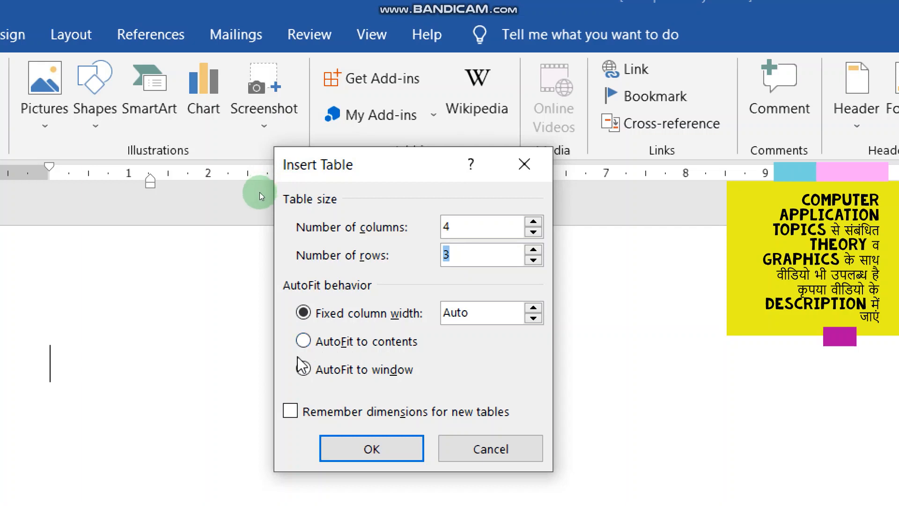
# - Choose a fixed column width of Auto for the AutoFit behavior and insert the table into the document
pyautogui.click(304, 368)
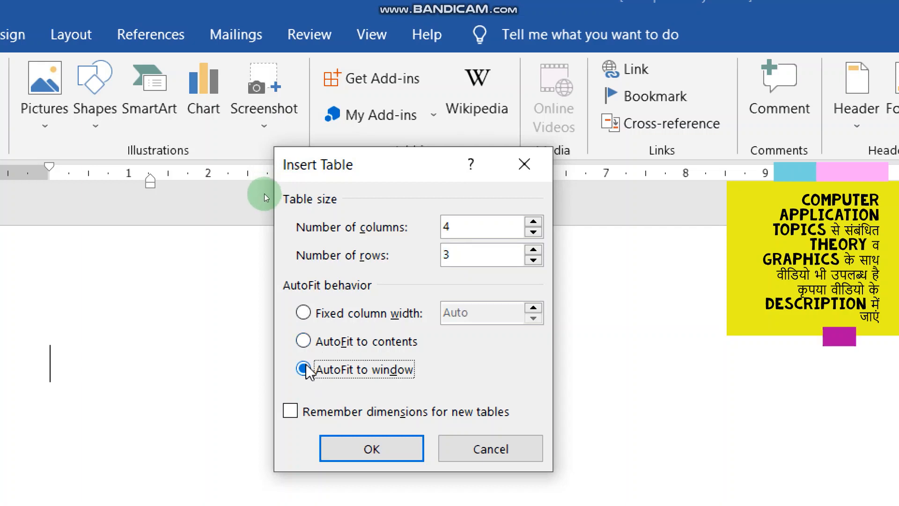
pyautogui.click(304, 341)
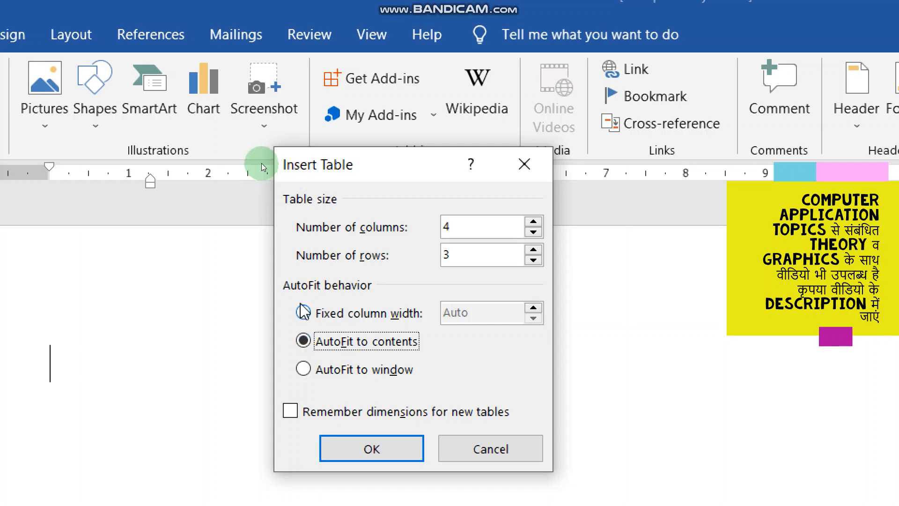
pyautogui.press('Up')
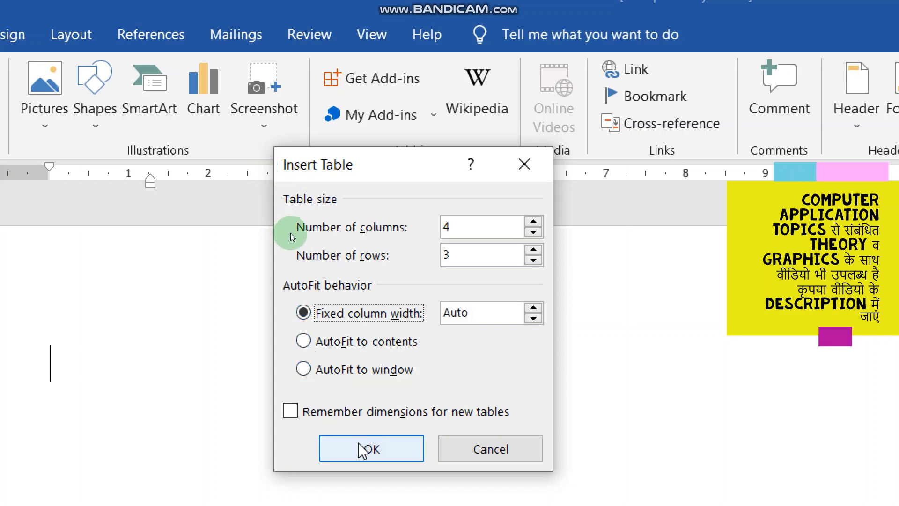
pyautogui.click(363, 450)
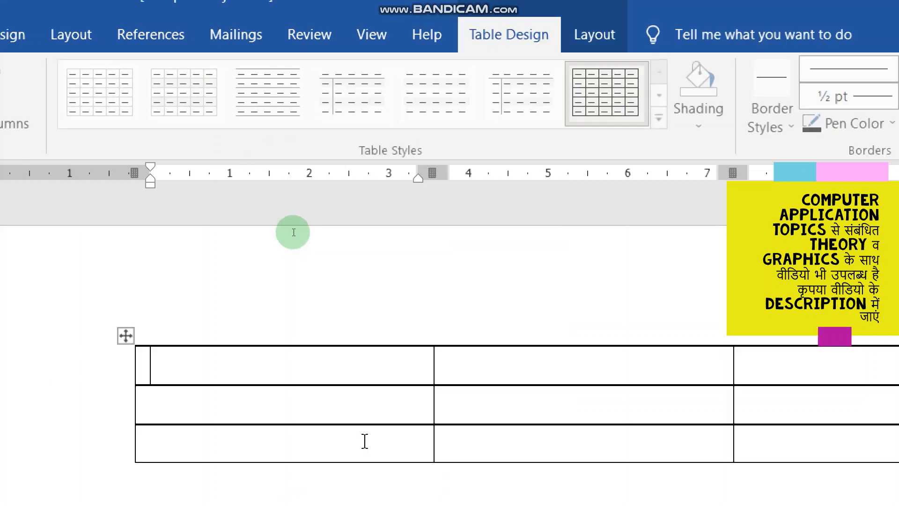
pyautogui.keyDown('ctrl'); pyautogui.scroll(-1, 365, 441); pyautogui.keyUp('ctrl')
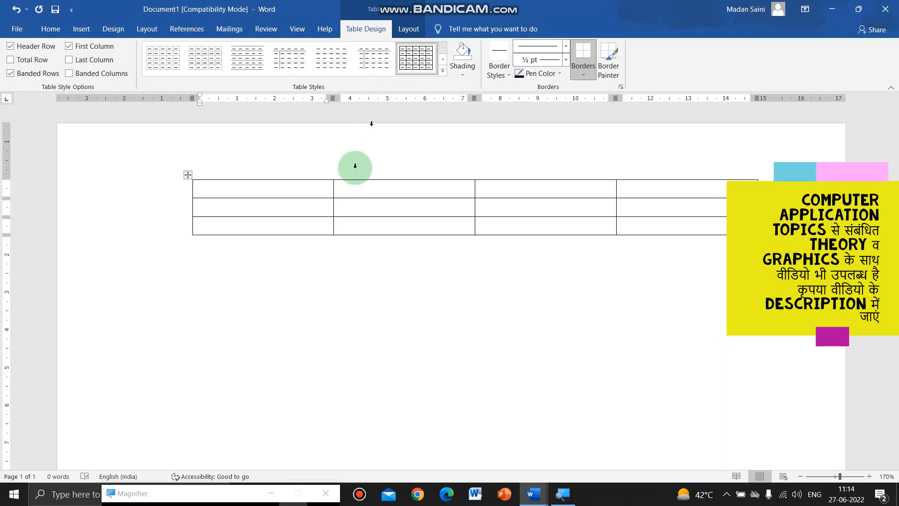
# - Look over the cells of the inserted table and the design and layout tools available for it
pyautogui.click(372, 189)
pyautogui.click(511, 190)
pyautogui.click(641, 190)
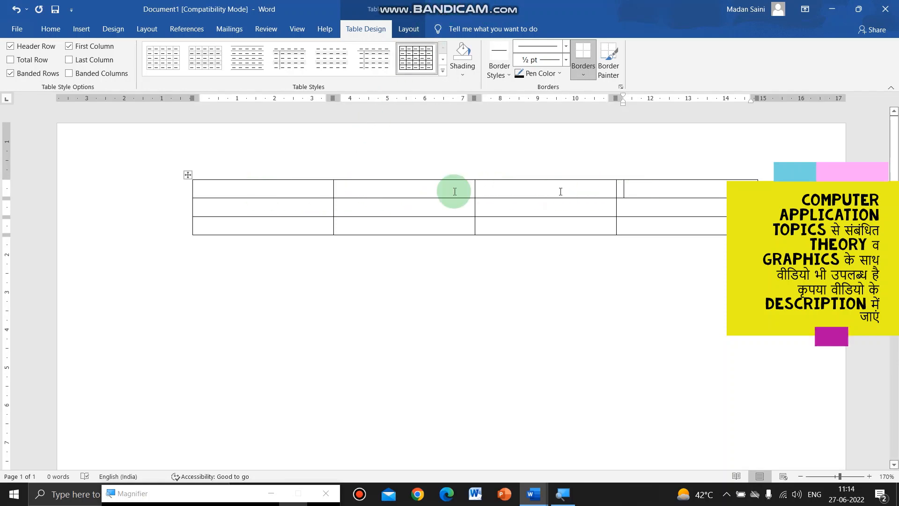
pyautogui.click(239, 190)
pyautogui.click(235, 202)
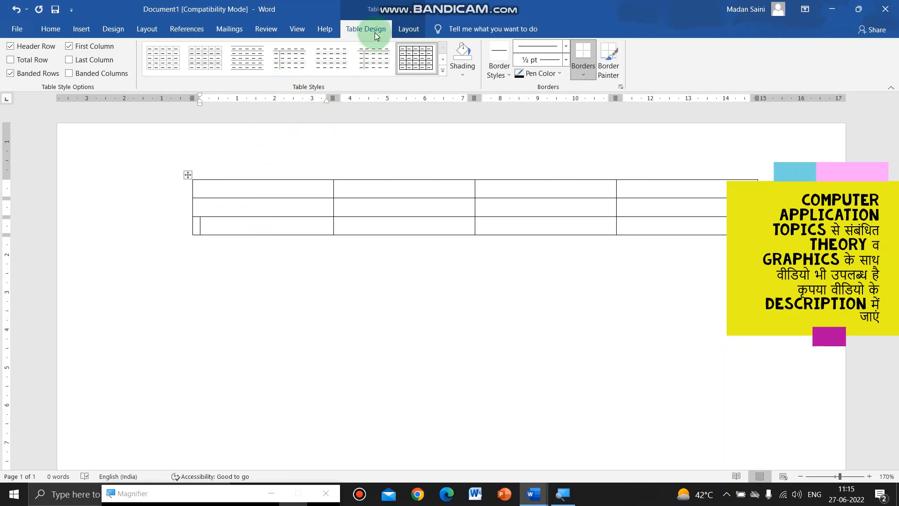
pyautogui.press('super+plus')
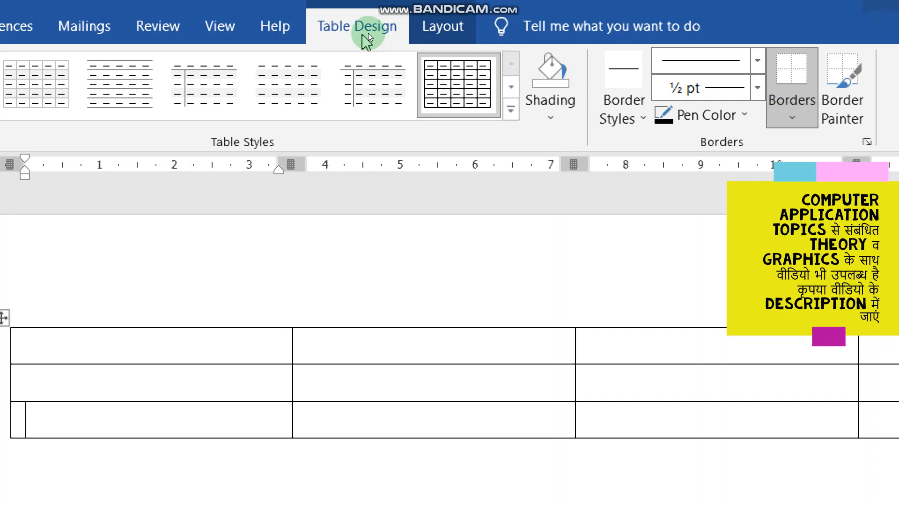
pyautogui.click(424, 18)
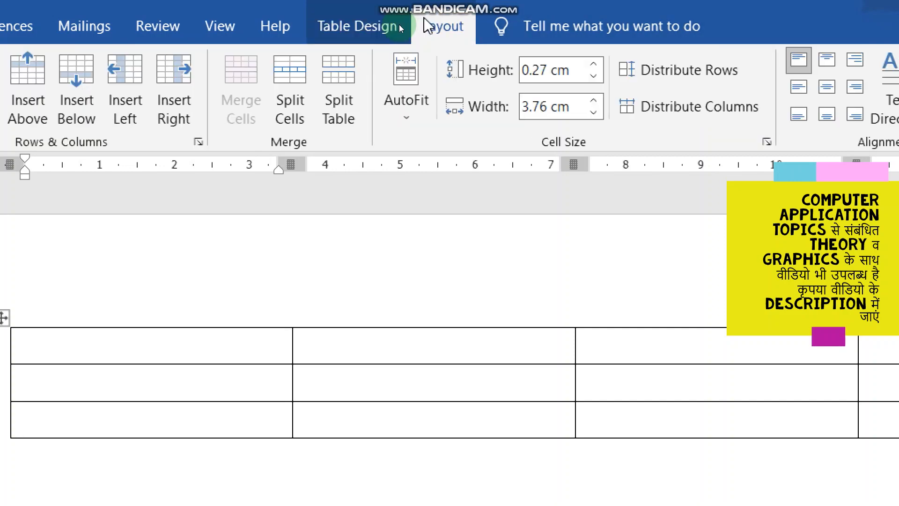
pyautogui.click(351, 28)
pyautogui.click(447, 32)
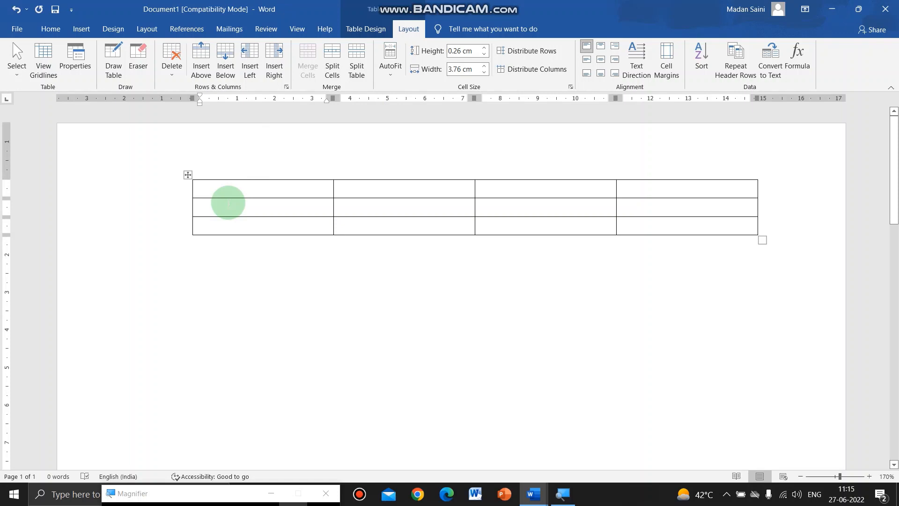
# - Enter the heading "Product Name" in the first cell of the table's top row
pyautogui.write('p')
pyautogui.press('BackSpace')
pyautogui.press('BackSpace')
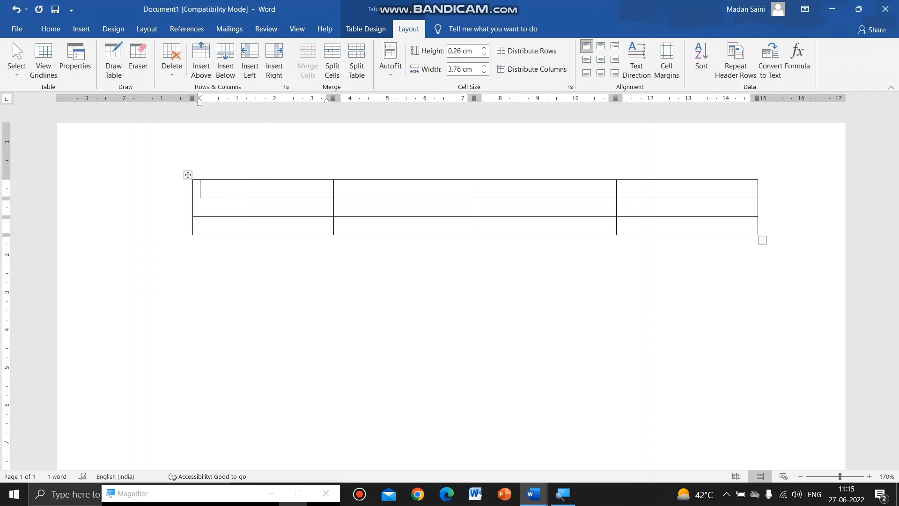
pyautogui.write('Product')
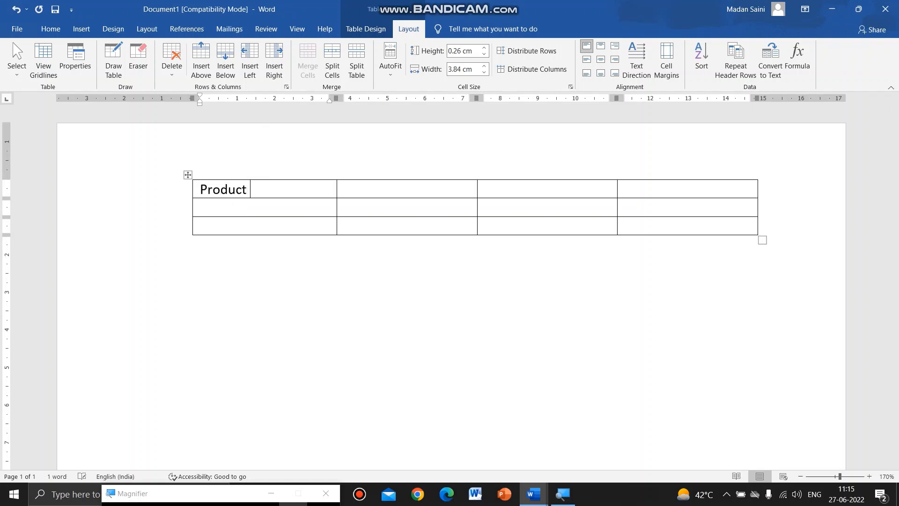
pyautogui.press('Tab')
pyautogui.click(240, 224)
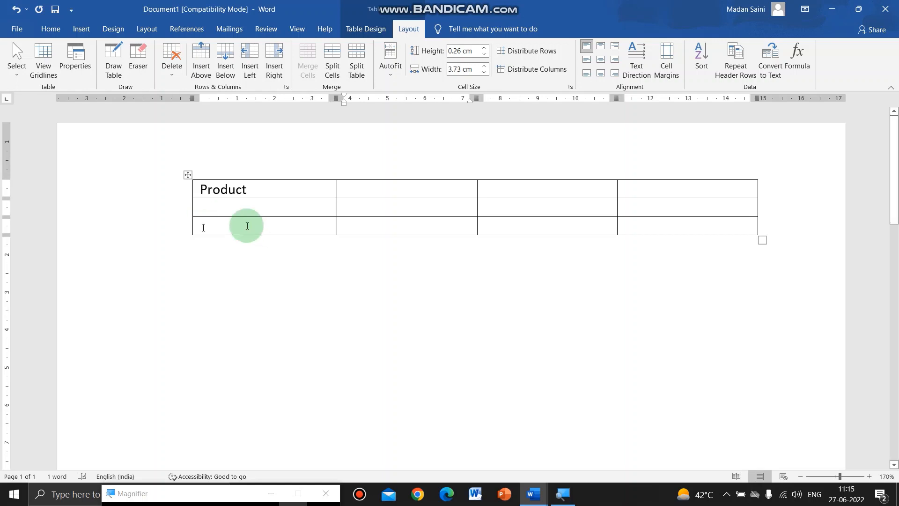
pyautogui.click(251, 191)
pyautogui.write('Name')
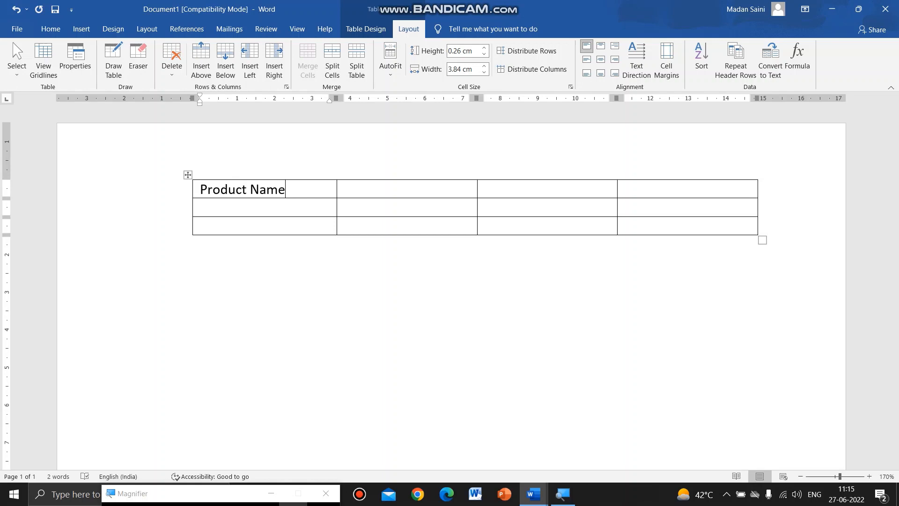
# - Fill the remaining cells of the table's top row with the headings "Product Code", "Purchase" and "Sales"
pyautogui.press('Tab')
pyautogui.write('Produc')
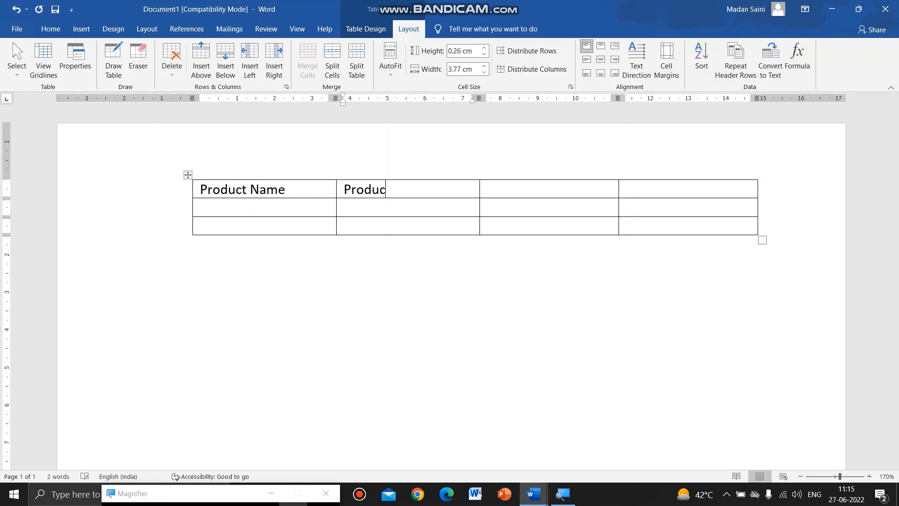
pyautogui.write('t Code')
pyautogui.press('Tab')
pyautogui.write('Purchase')
pyautogui.press('Tab')
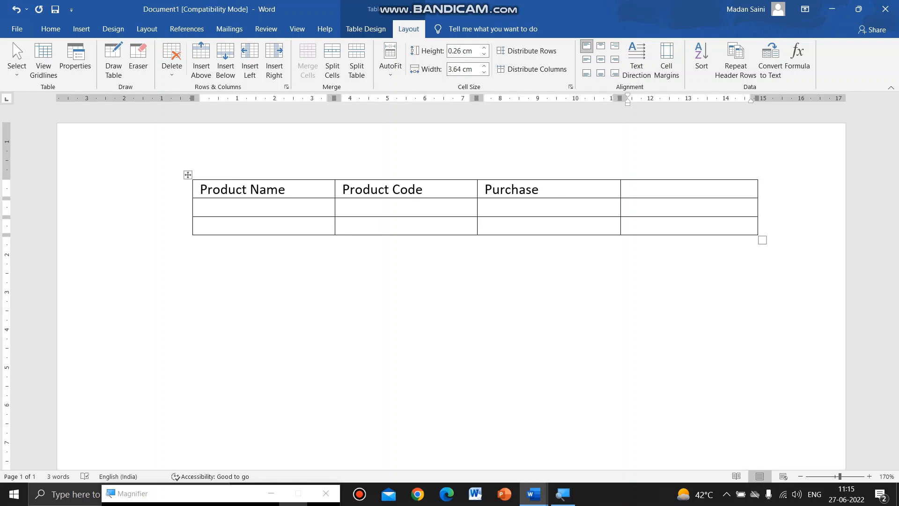
pyautogui.write('Sales')
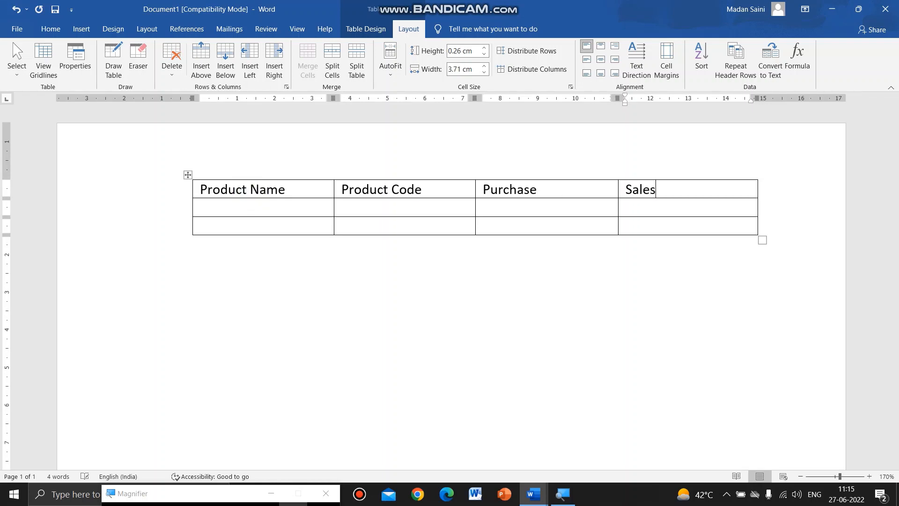
# - Step back cell by cell to the "Product Name" heading, and fill the two rows below with T-Shirt, 121, 550, 600 and Shirt, 121, 600, 650
pyautogui.press('Tab')
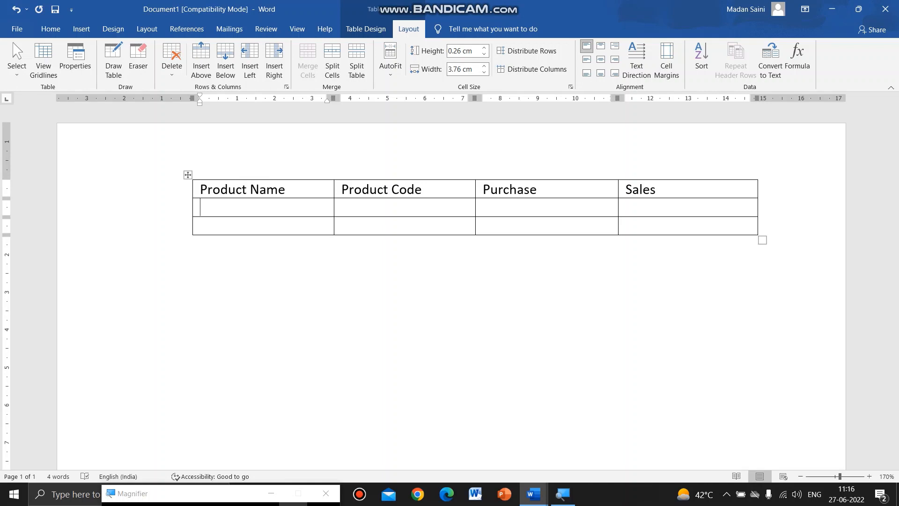
pyautogui.hotkey('shift', 'Tab')
pyautogui.hotkey('shift', 'Tab')
pyautogui.hotkey('shift', 'Tab')
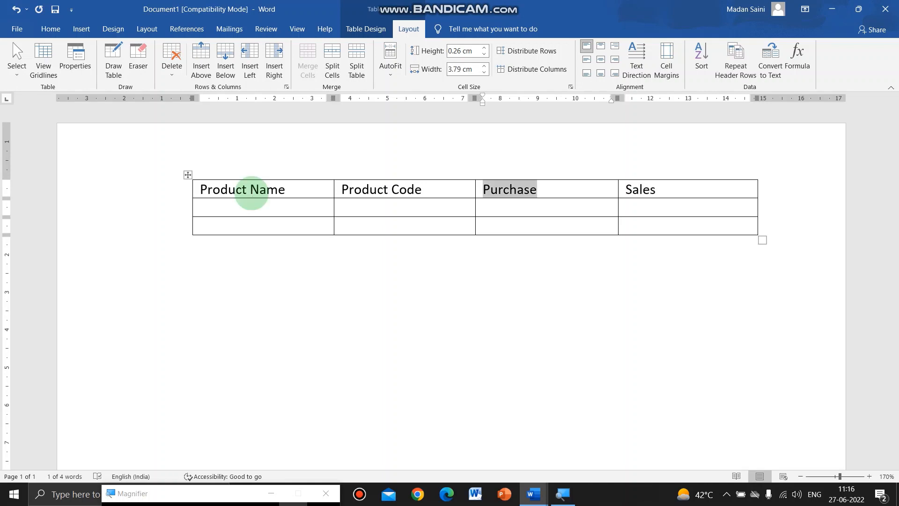
pyautogui.hotkey('shift', 'Tab')
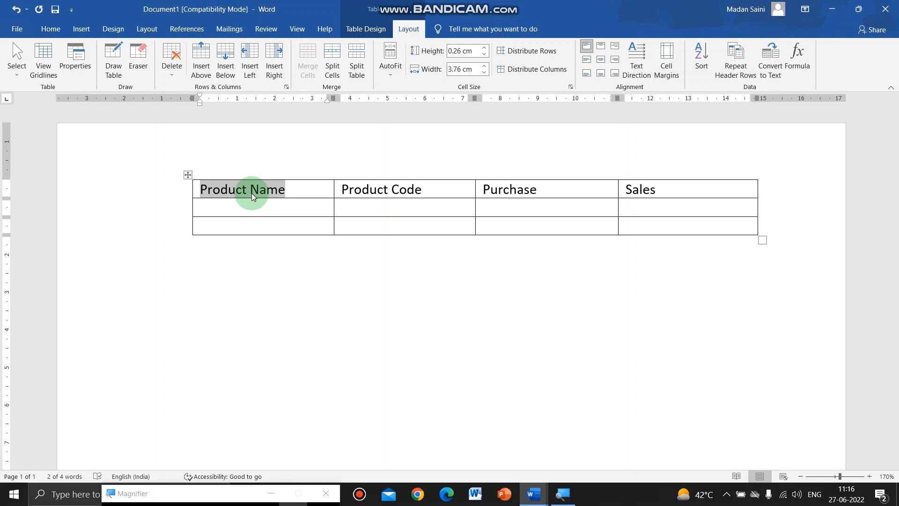
pyautogui.press('Down')
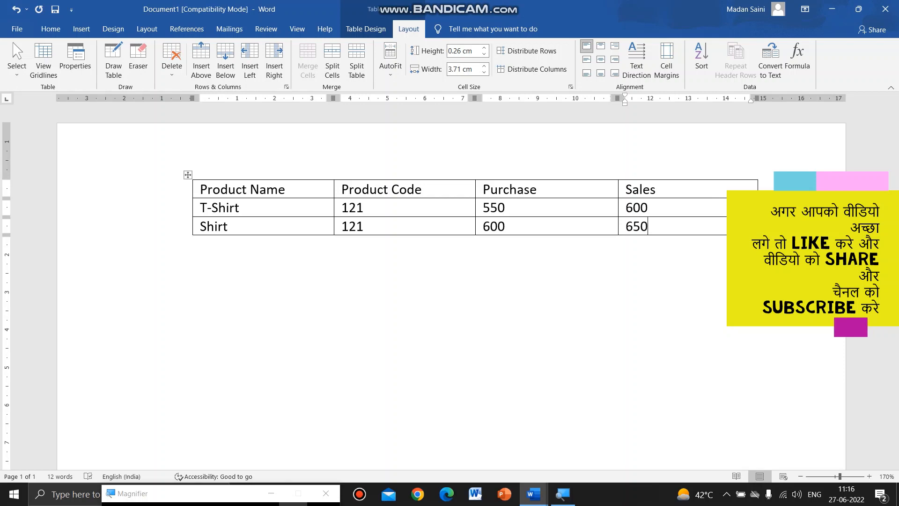
# - Add a row at the end of the table with Shocks, 123, 440 and 600, and set the Shirt product code to 122
pyautogui.press('Tab')
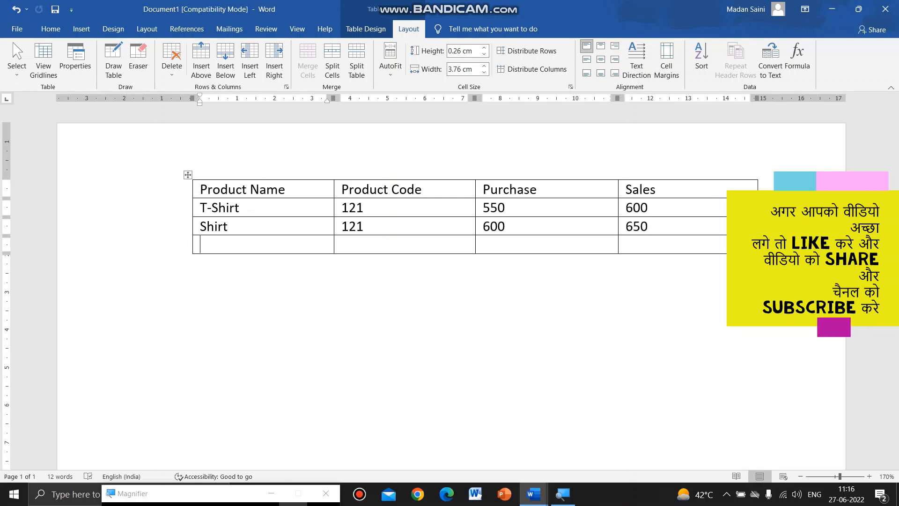
pyautogui.write('Shor')
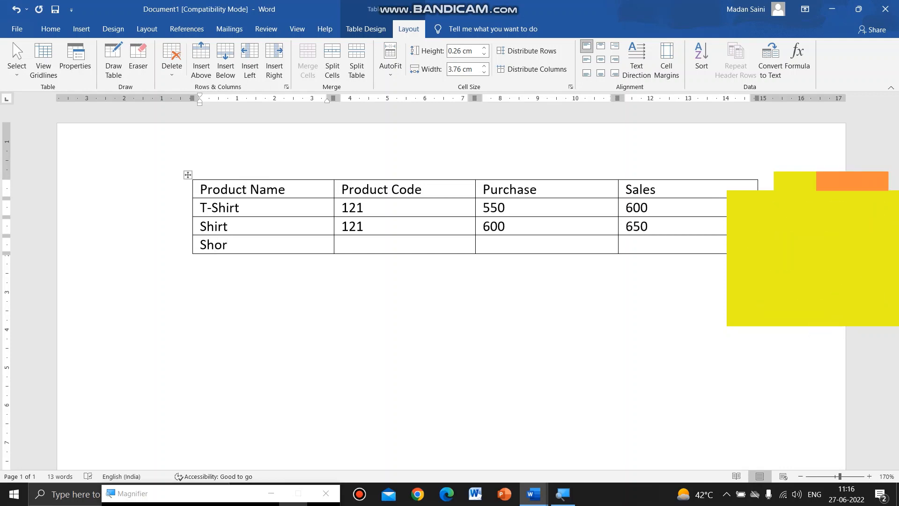
pyautogui.press('BackSpace')
pyautogui.write('ek')
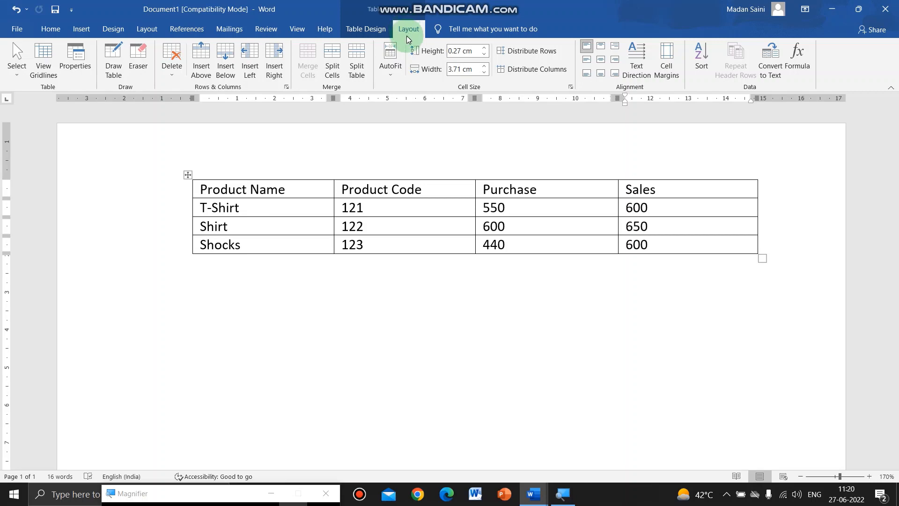
# - Use the table's Select command to select the T-Shirt cell and then its whole row
pyautogui.press('super+plus')
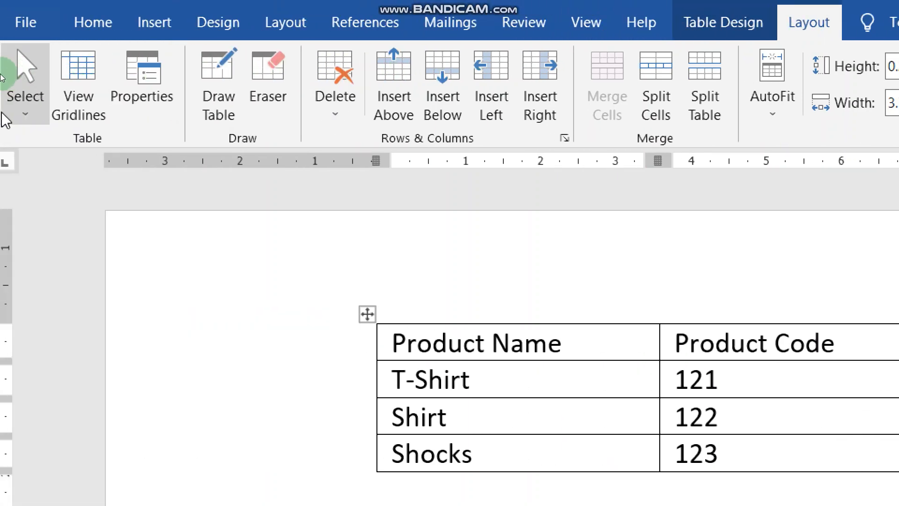
pyautogui.click(33, 117)
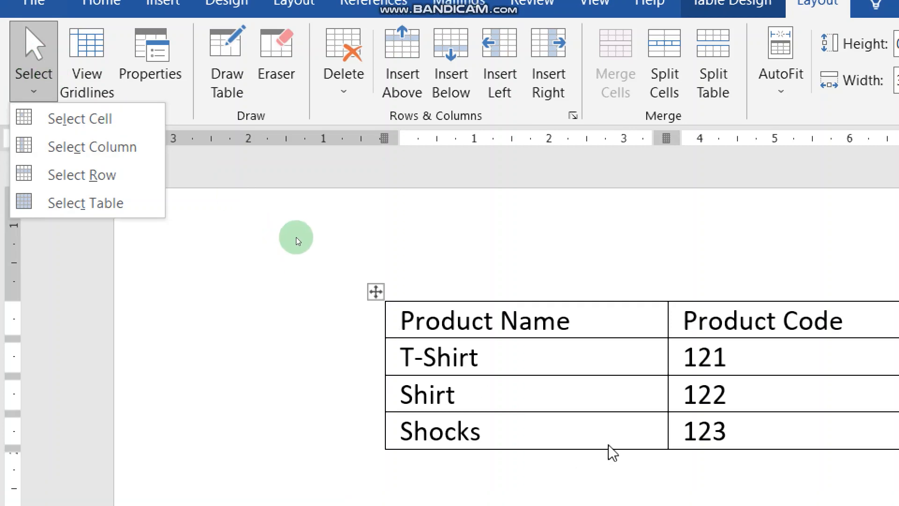
pyautogui.click(486, 384)
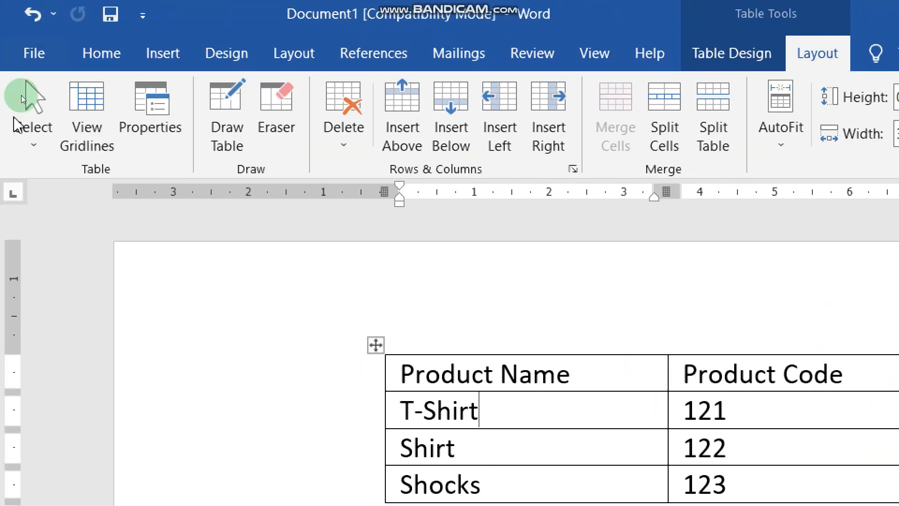
pyautogui.click(28, 93)
pyautogui.click(47, 172)
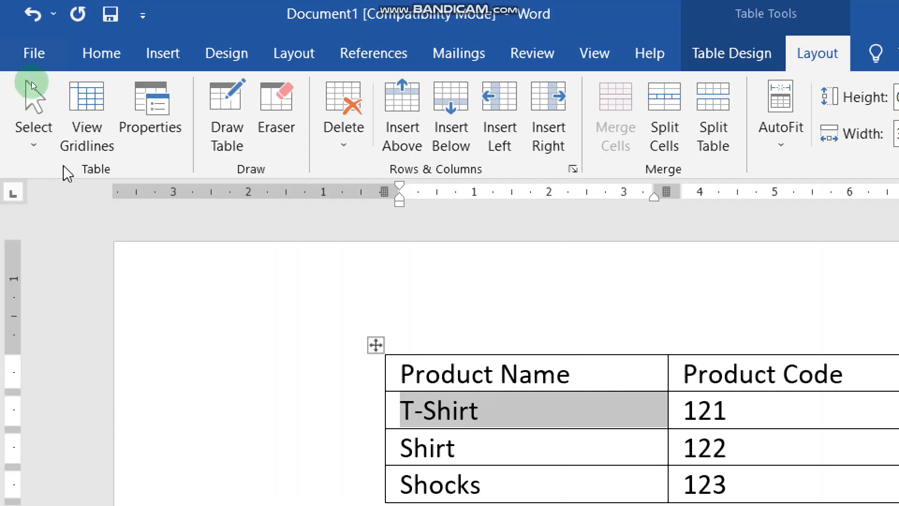
pyautogui.click(34, 99)
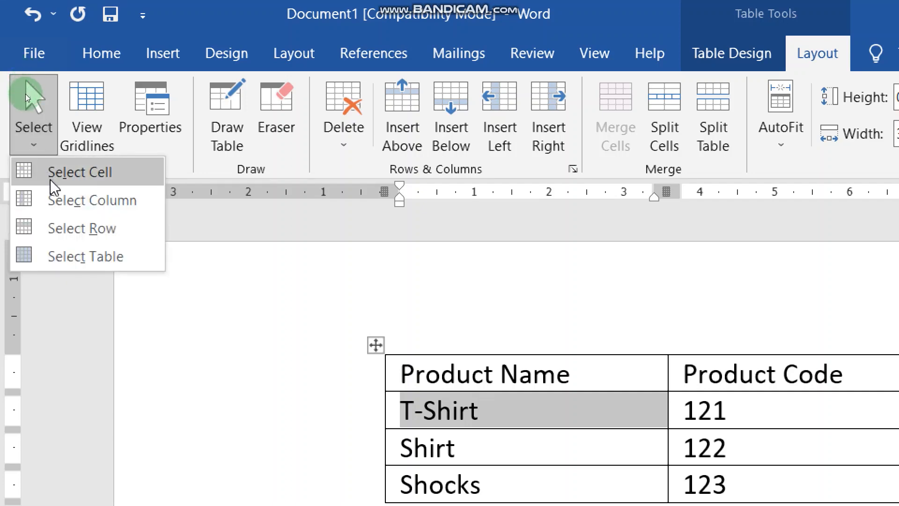
pyautogui.click(71, 229)
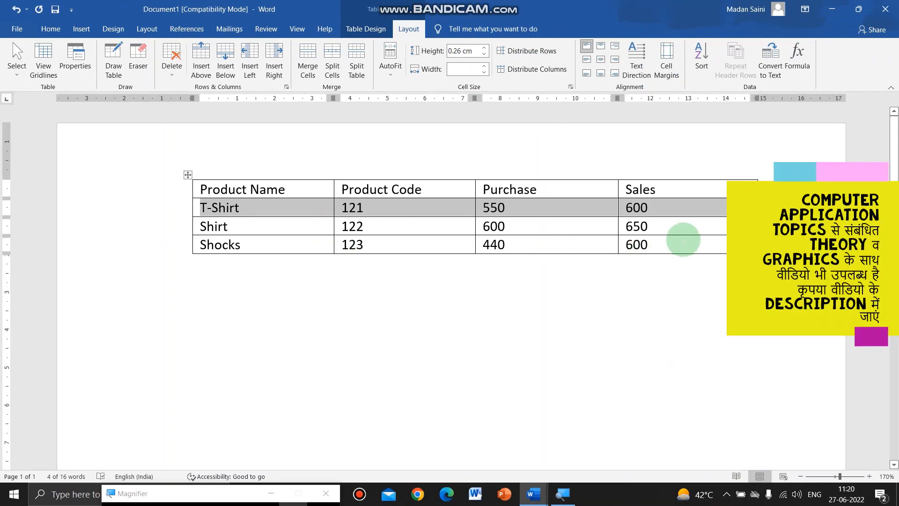
# - Enlarge the whole table so its rows are about 1.25 cm high and its columns about 3.67 cm wide
pyautogui.click(693, 245)
pyautogui.moveTo(763, 258); pyautogui.dragTo(745, 374)
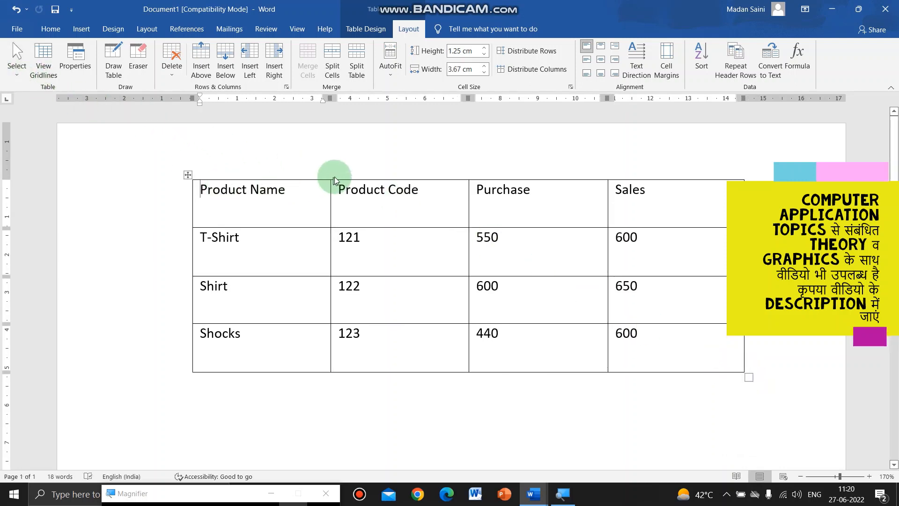
# - Use the table's Select command to select the Product Code column and then the entire table, and clear the selection
pyautogui.click(350, 192)
pyautogui.click(13, 77)
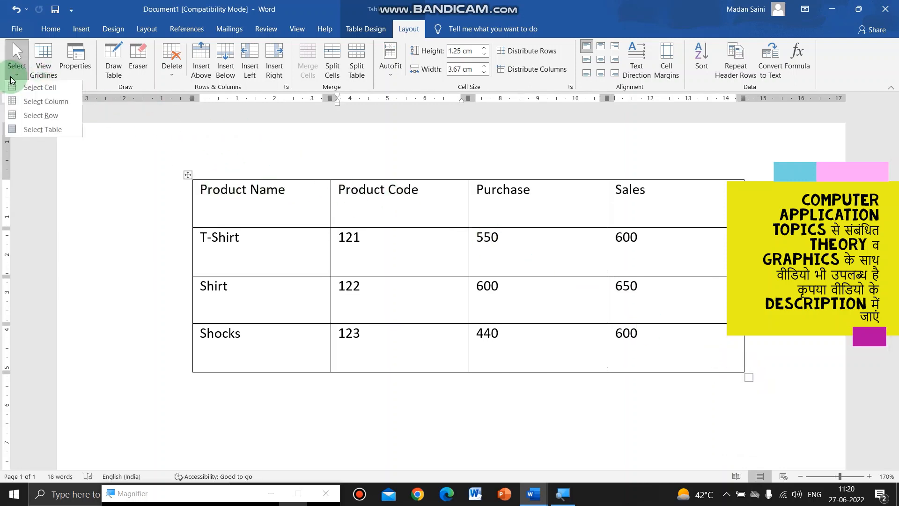
pyautogui.click(33, 101)
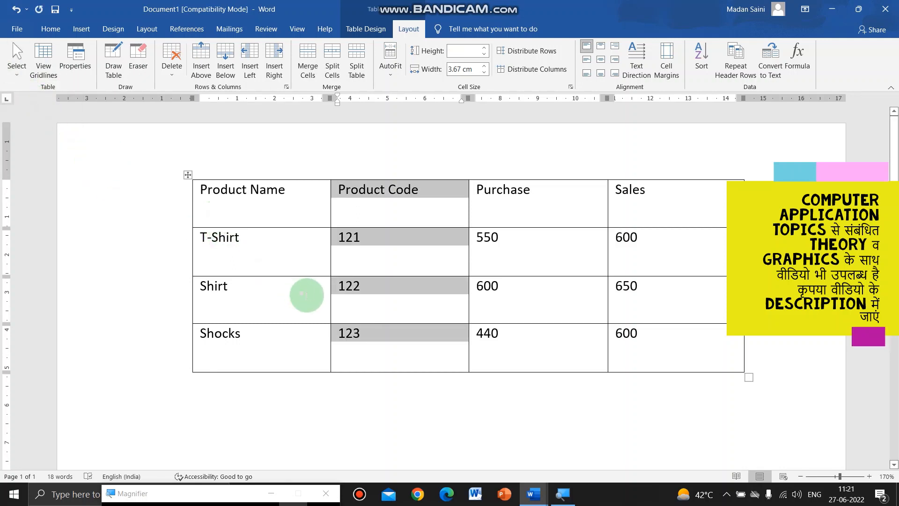
pyautogui.click(16, 73)
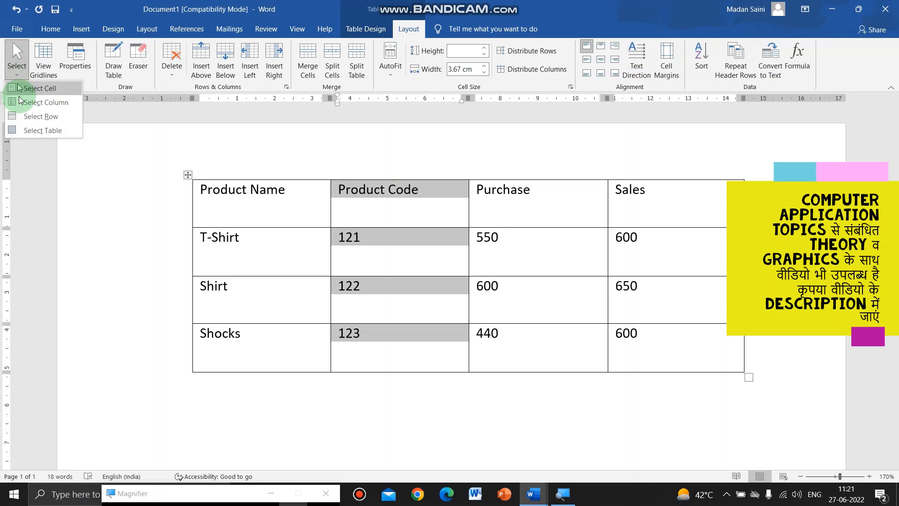
pyautogui.click(27, 127)
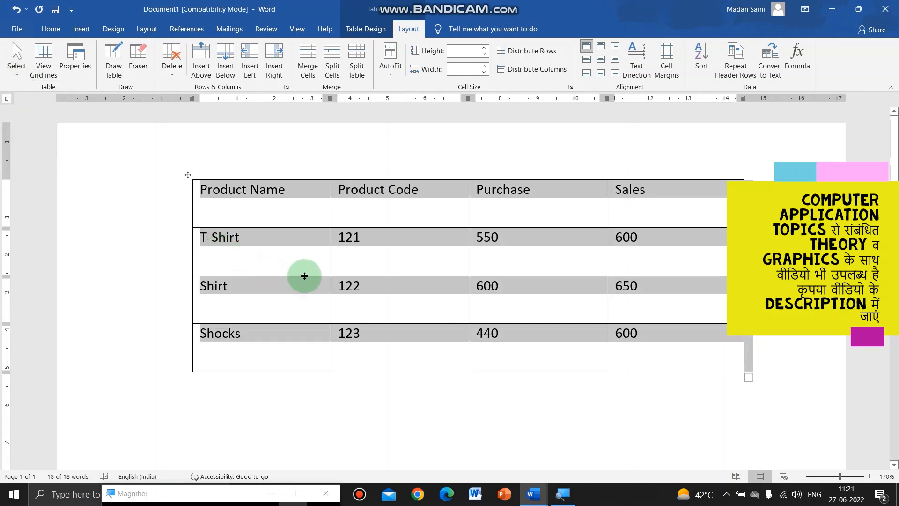
pyautogui.click(372, 294)
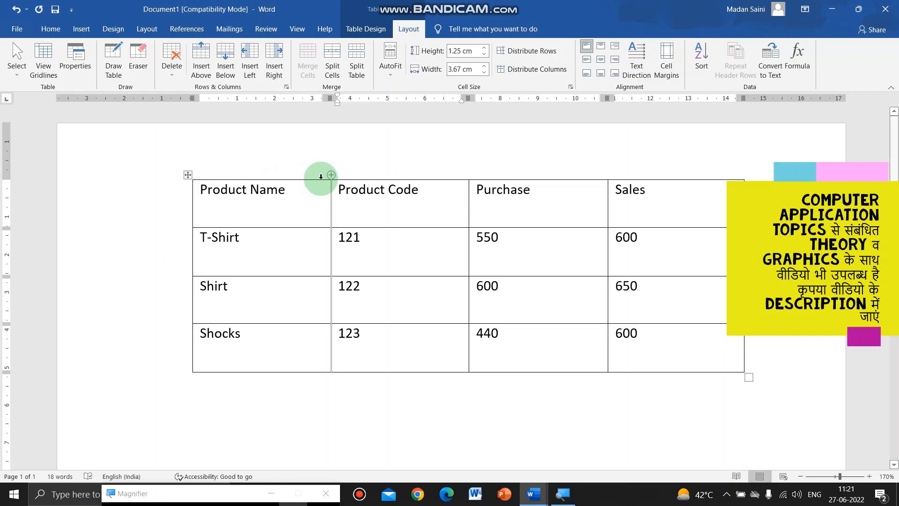
# - Select the Product Name column directly in the document from its upper edge, and clear the selection
pyautogui.press('super+plus')
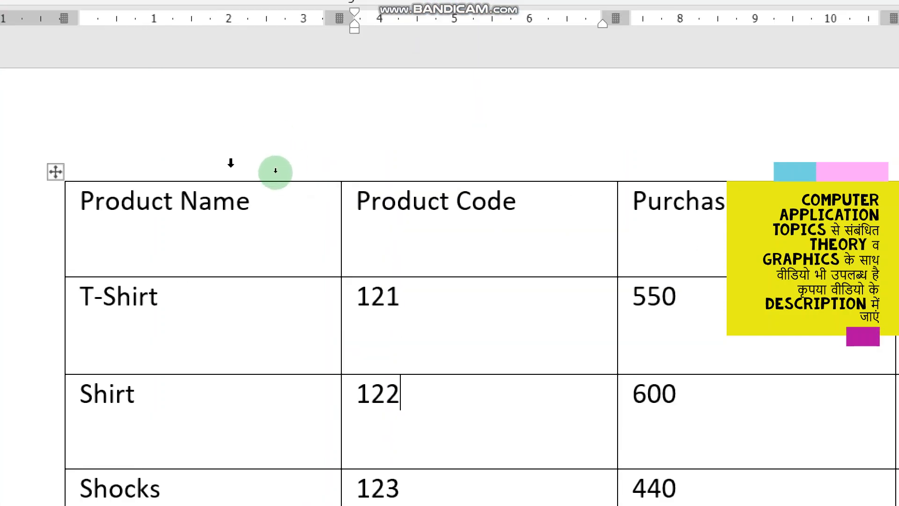
pyautogui.click(207, 155)
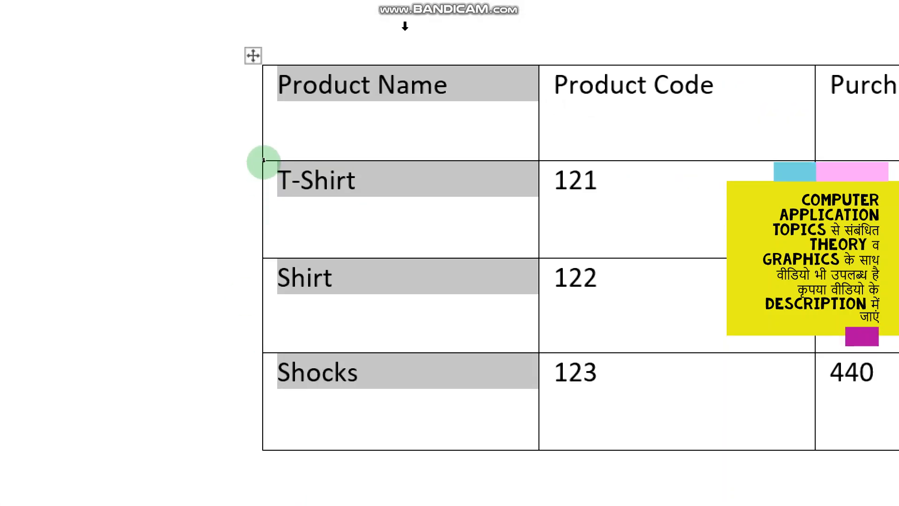
pyautogui.click(339, 190)
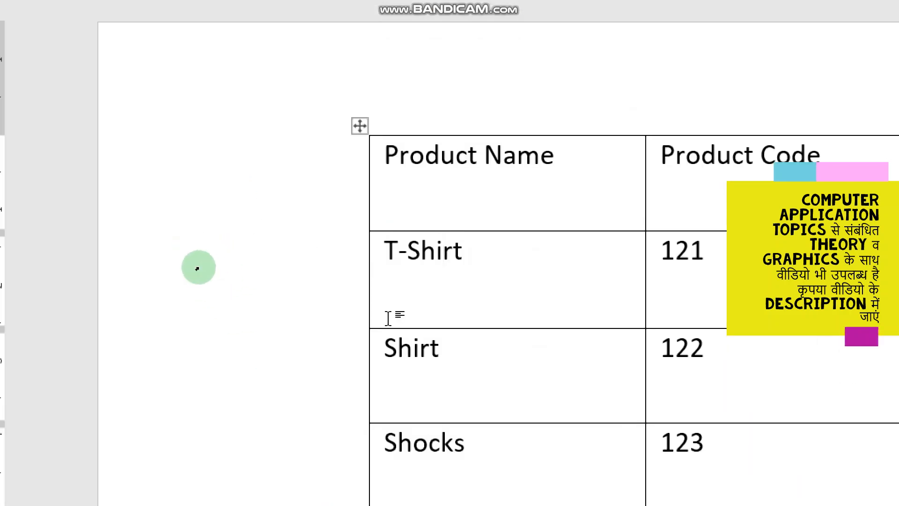
# - Select the T-Shirt cell directly from its edge, and then the whole T-Shirt row from the page margin
pyautogui.click(369, 272)
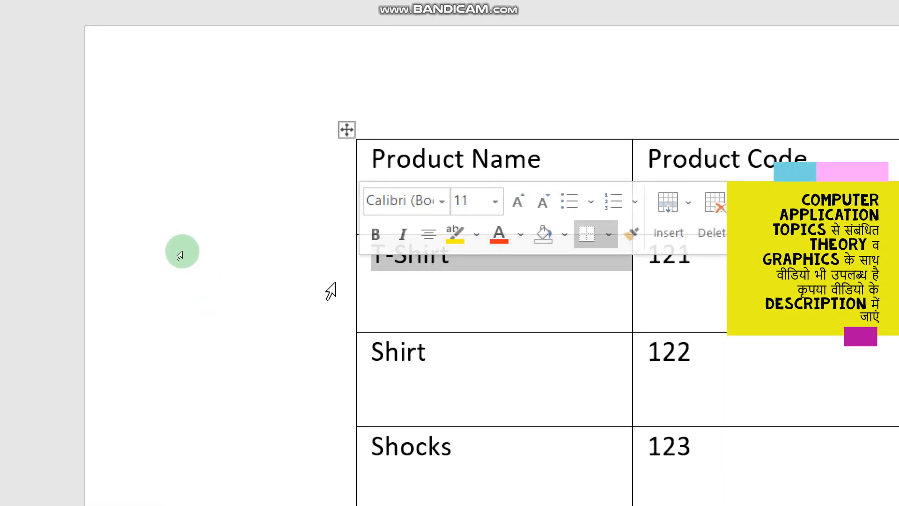
pyautogui.click(345, 287)
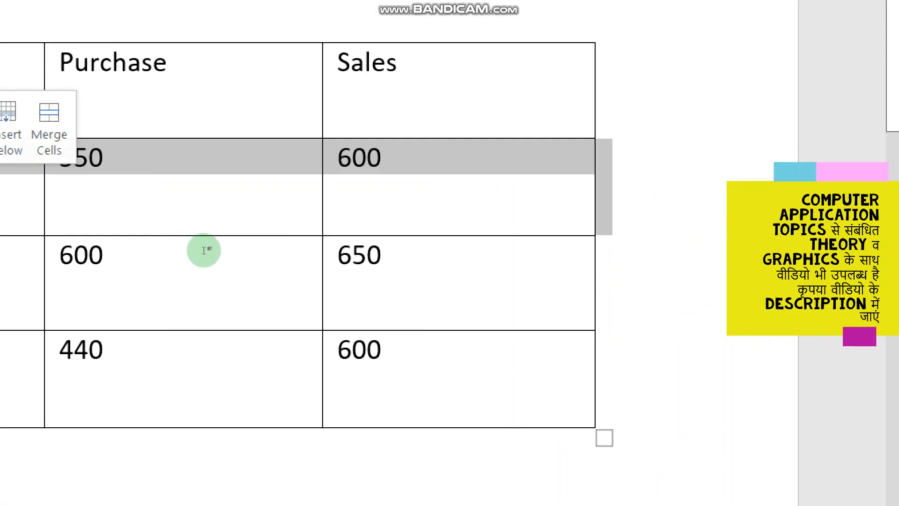
pyautogui.press('super+minus')
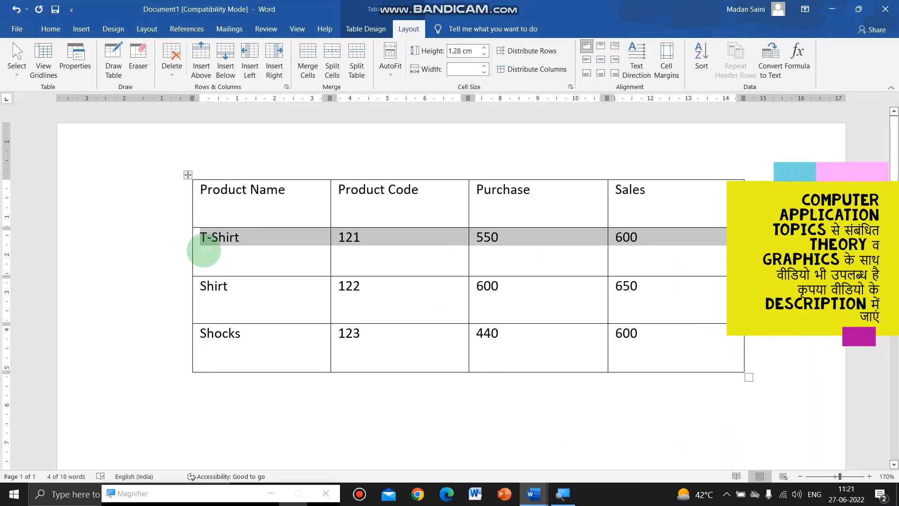
# - Select the entire table with its move handle, clear the selection, and shrink the table to rows about 0.91 cm high and columns about 3.08 cm wide
pyautogui.click(222, 284)
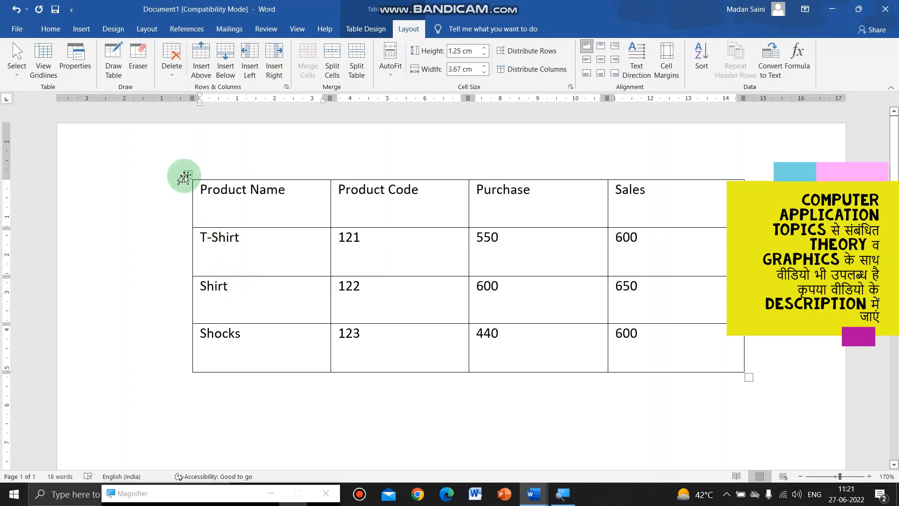
pyautogui.click(187, 176)
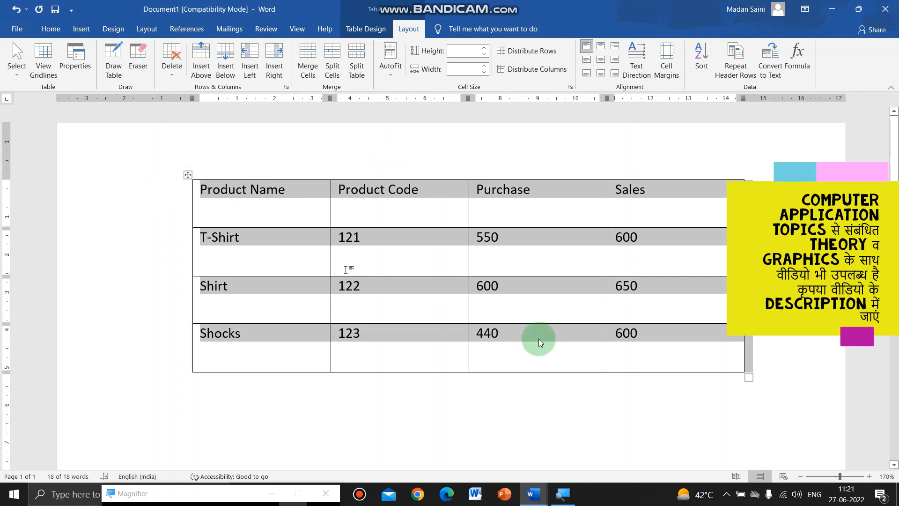
pyautogui.click(704, 349)
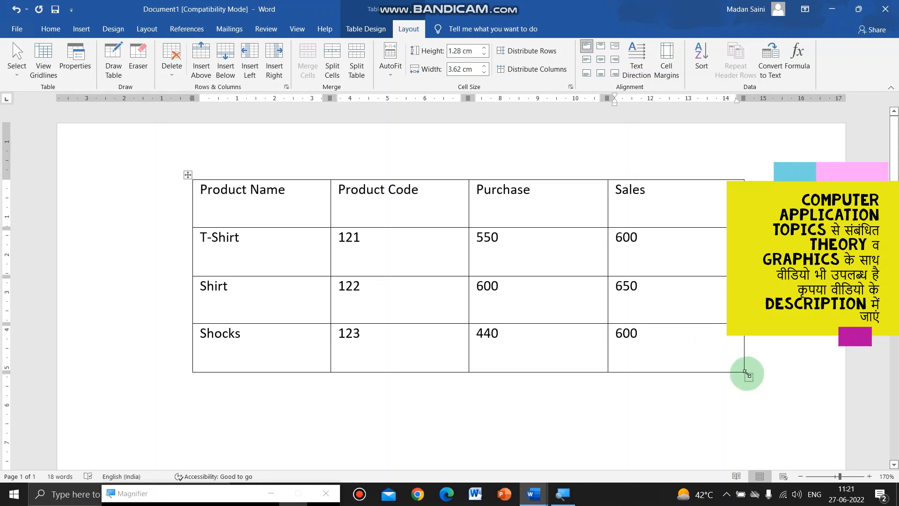
pyautogui.moveTo(747, 373); pyautogui.dragTo(655, 323)
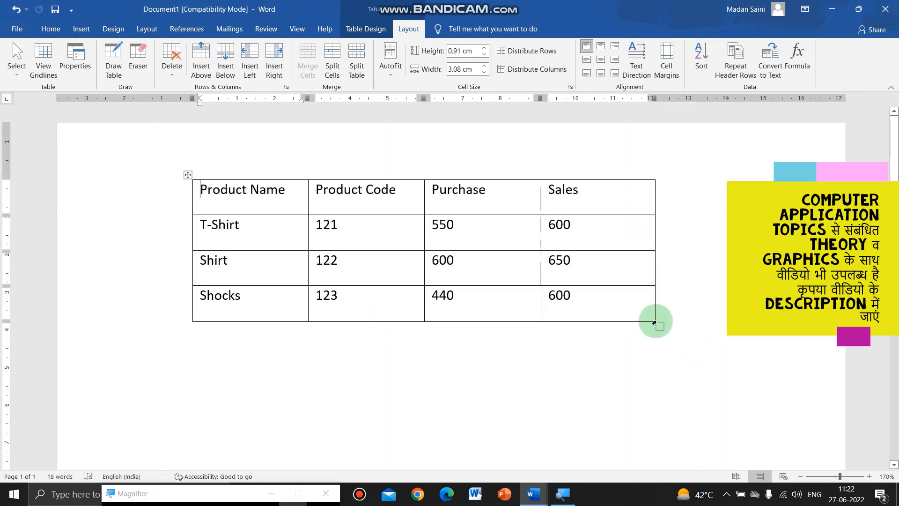
# - Select the Product Code column and try inserting a blank column to its right and then to its left, undoing each insertion
pyautogui.click(358, 174)
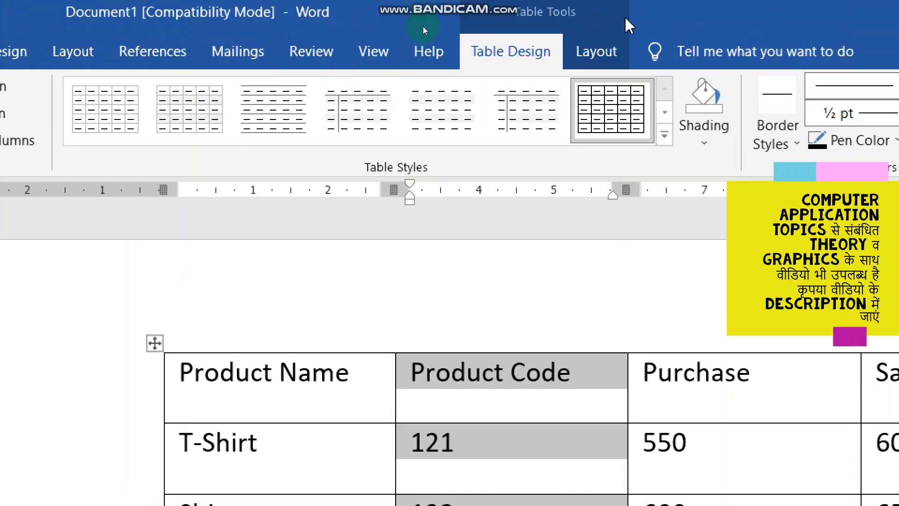
pyautogui.click(595, 54)
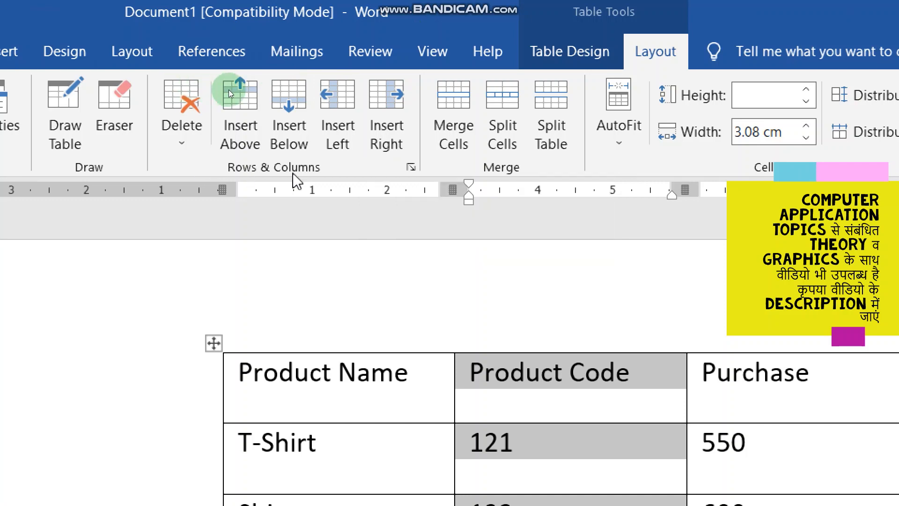
pyautogui.click(397, 114)
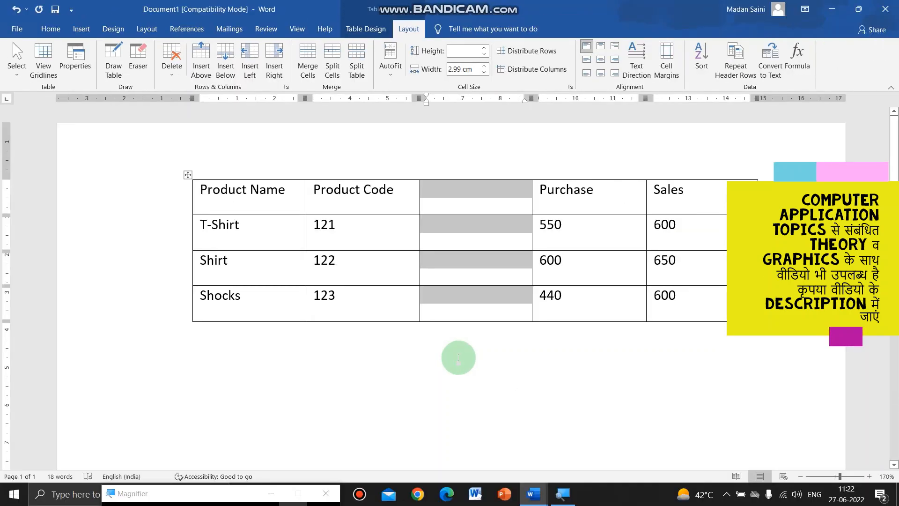
pyautogui.hotkey('ctrl', 'z')
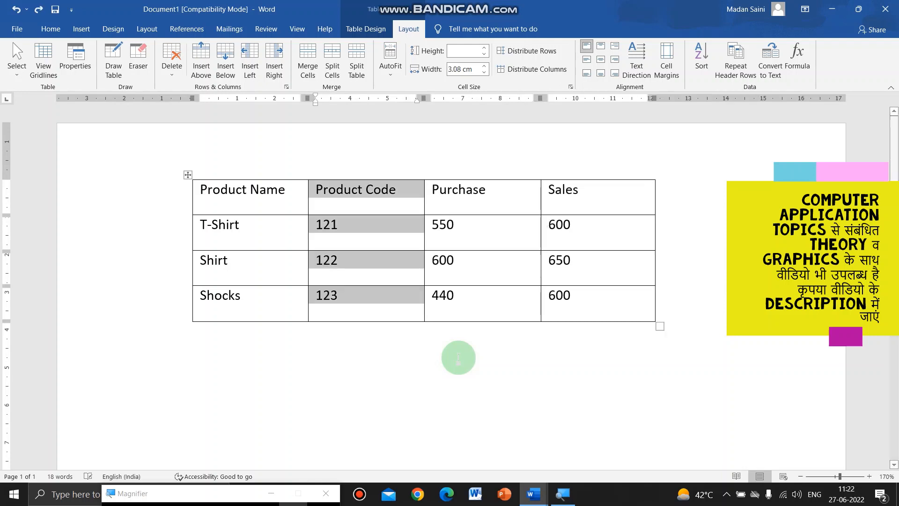
pyautogui.click(249, 66)
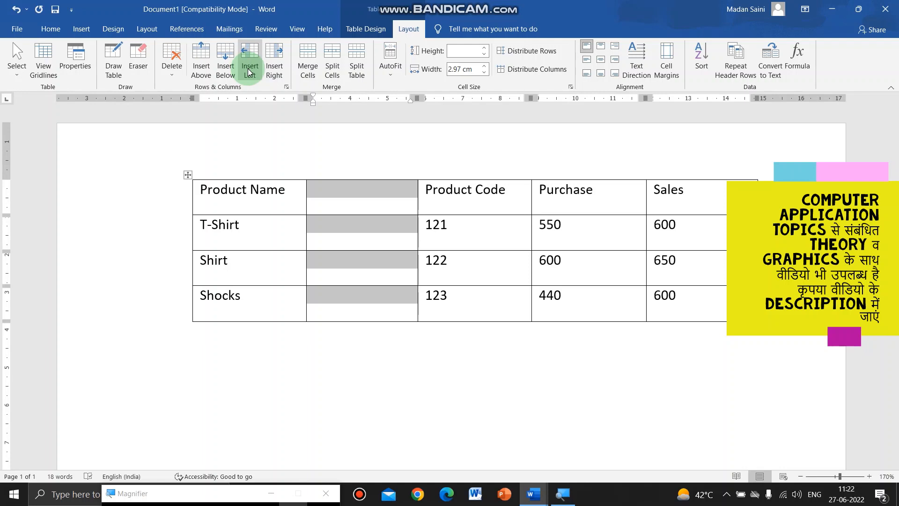
pyautogui.hotkey('ctrl', 'z')
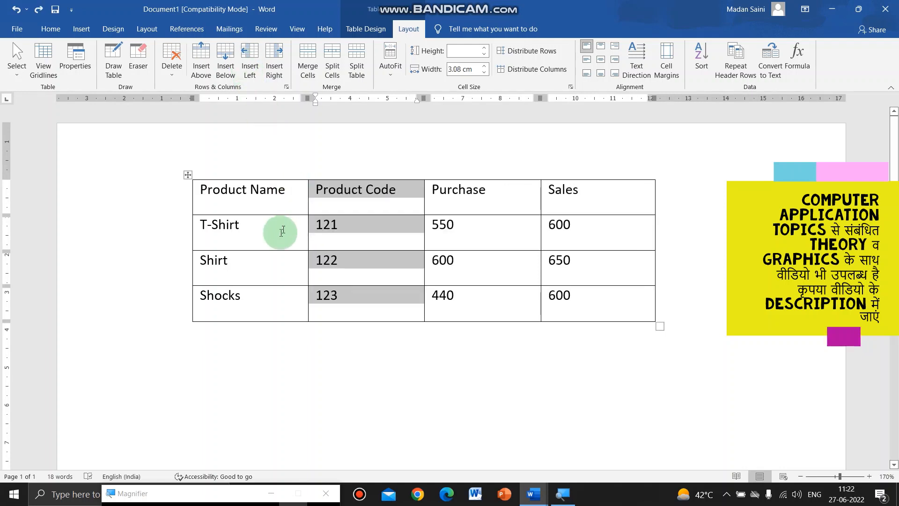
# - Select the Shirt row and try inserting a blank row above it and then below it, undoing each insertion
pyautogui.click(245, 232)
pyautogui.click(177, 237)
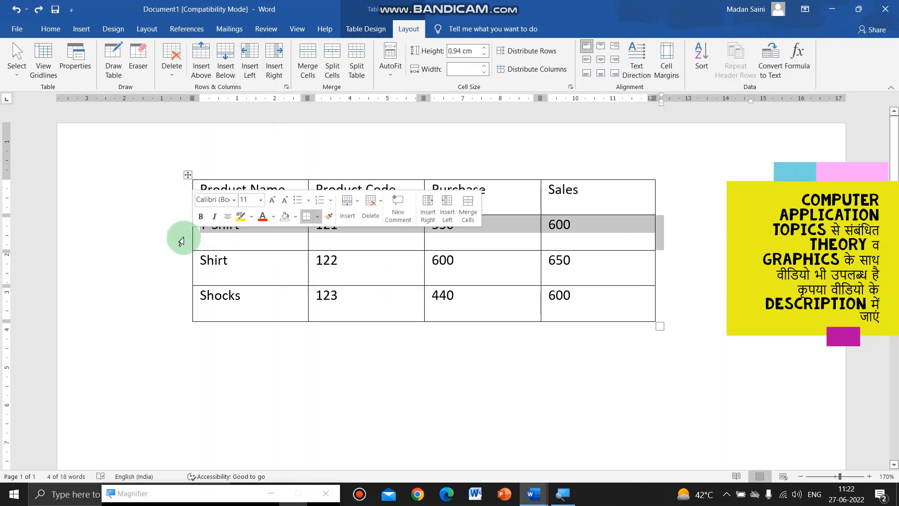
pyautogui.click(181, 270)
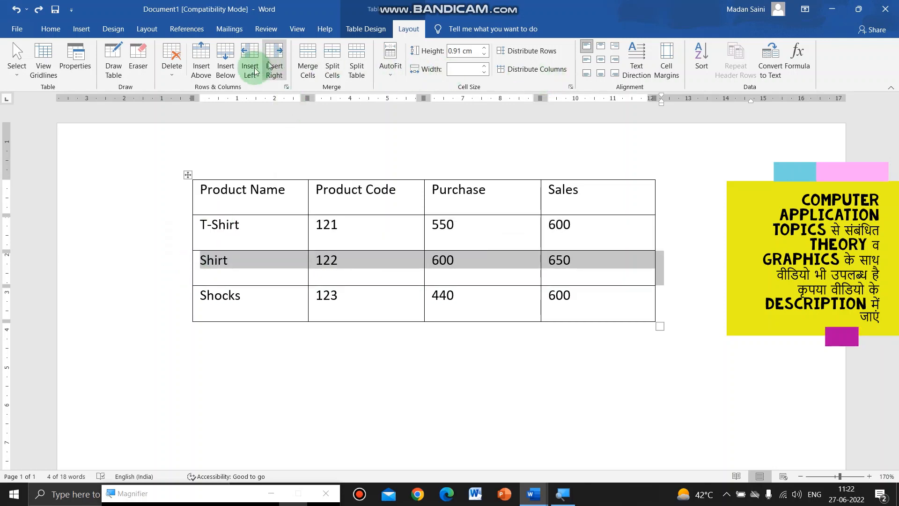
pyautogui.click(204, 58)
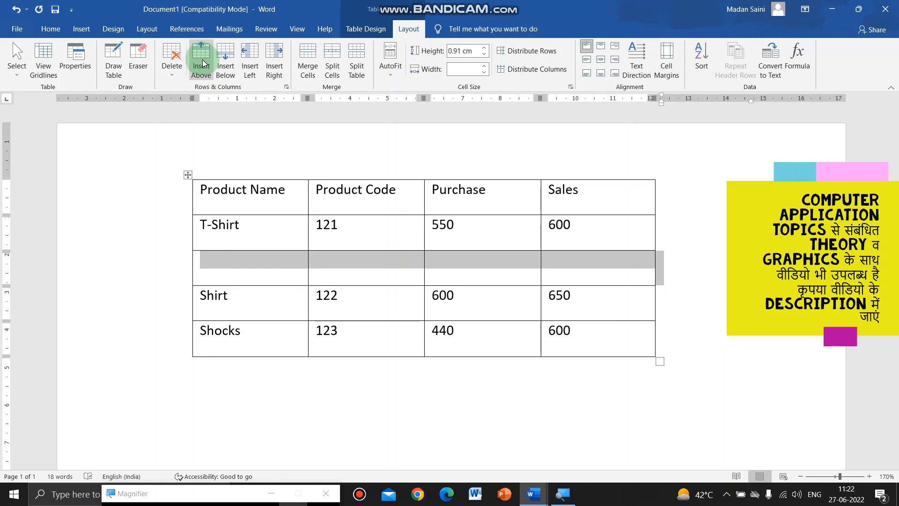
pyautogui.hotkey('ctrl', 'z')
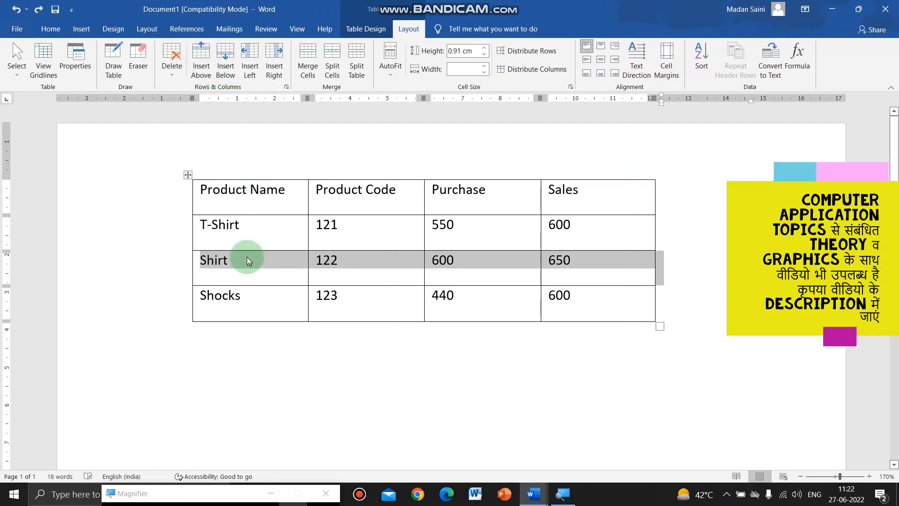
pyautogui.click(221, 76)
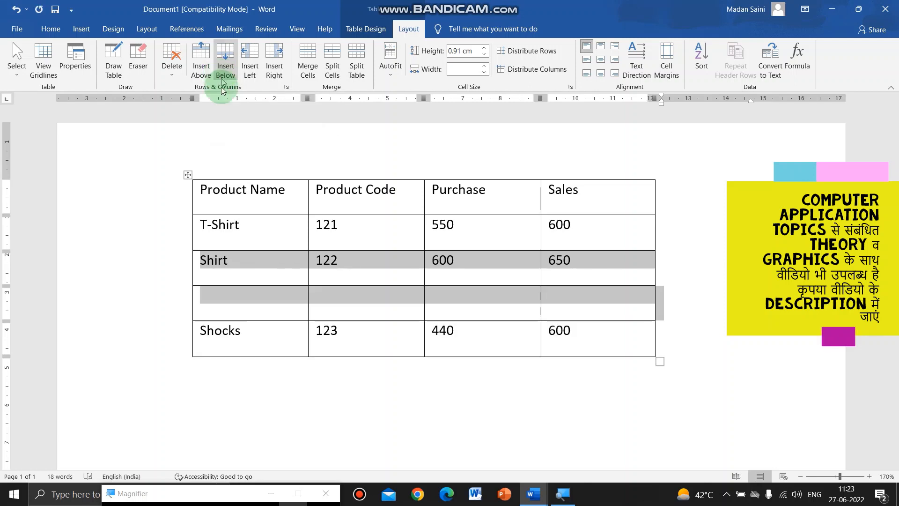
pyautogui.click(246, 306)
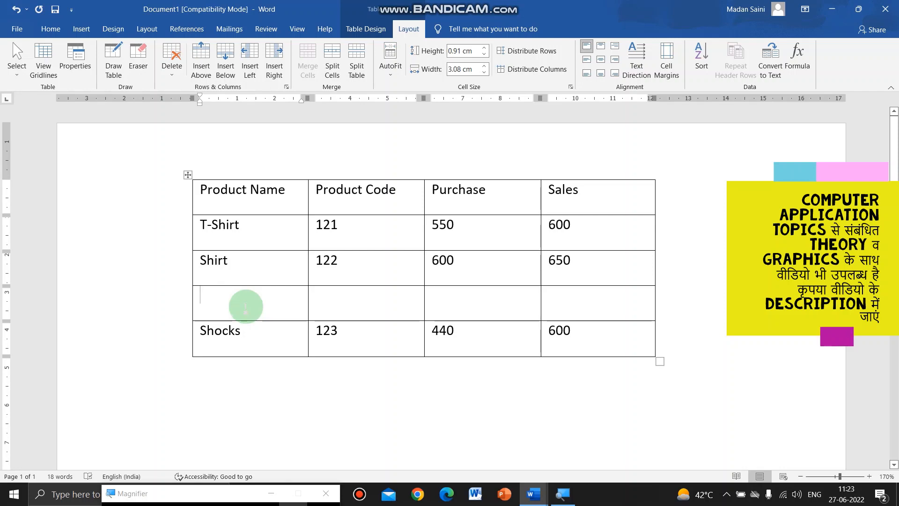
pyautogui.hotkey('ctrl', 'z')
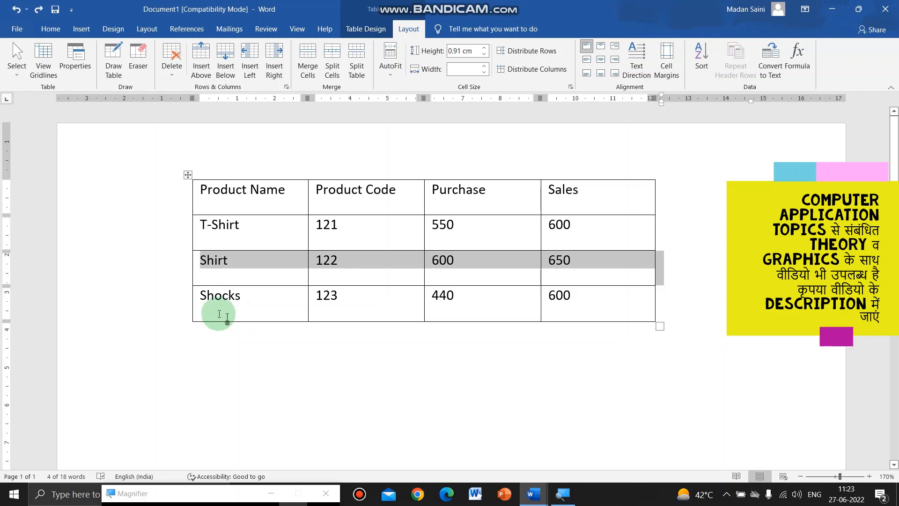
# - Select the Product Code column, try deleting it from the table, and undo the deletion
pyautogui.click(367, 174)
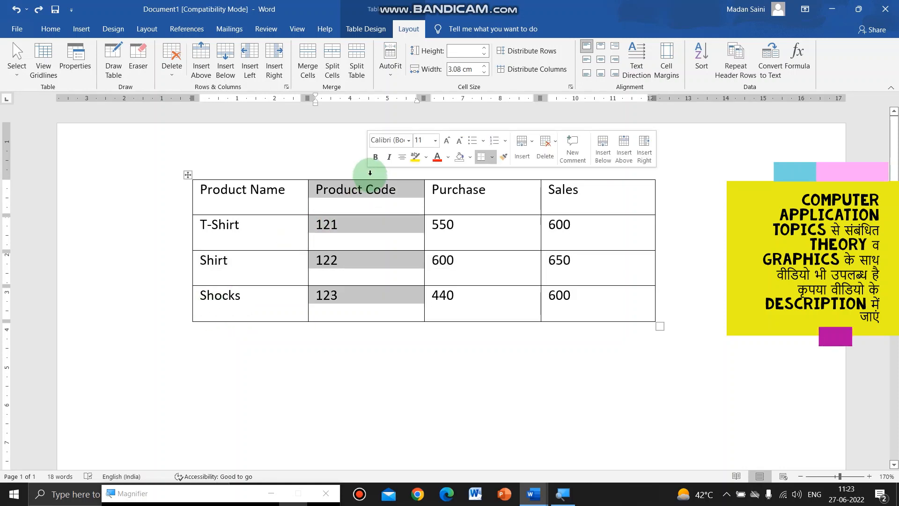
pyautogui.click(179, 83)
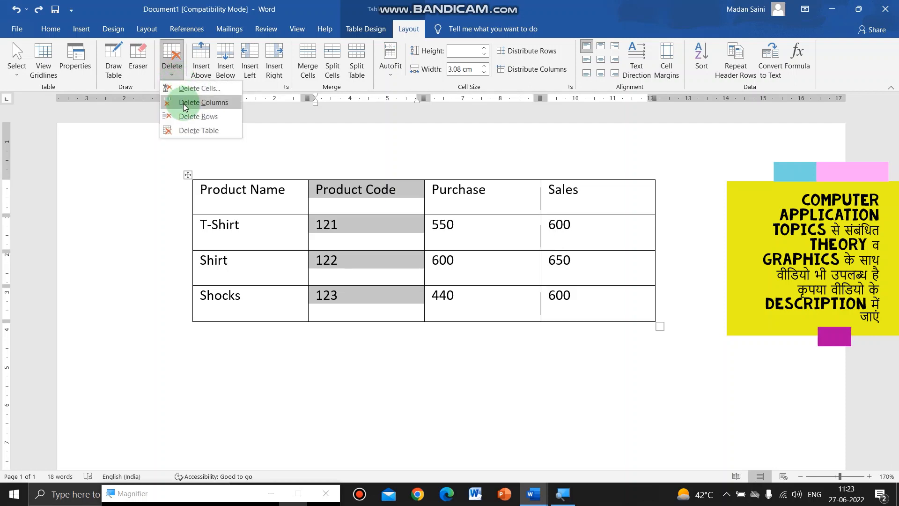
pyautogui.click(183, 103)
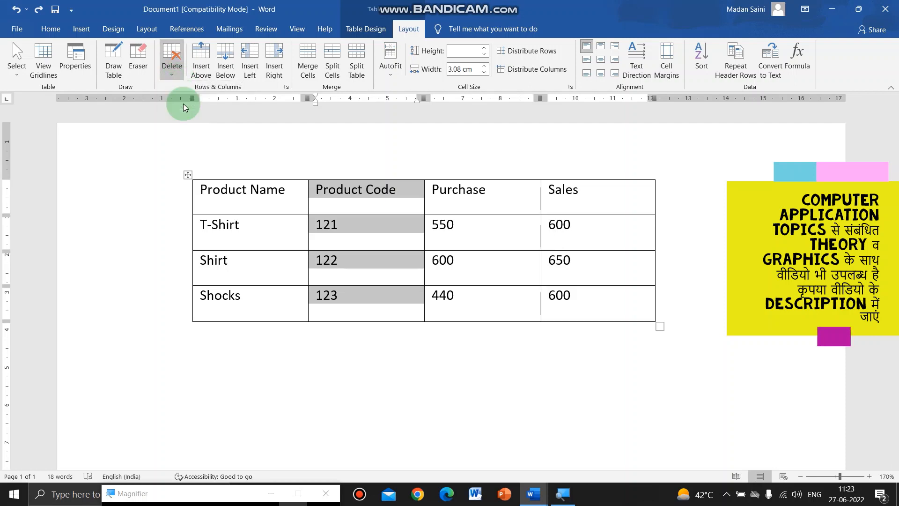
pyautogui.hotkey('ctrl', 'z')
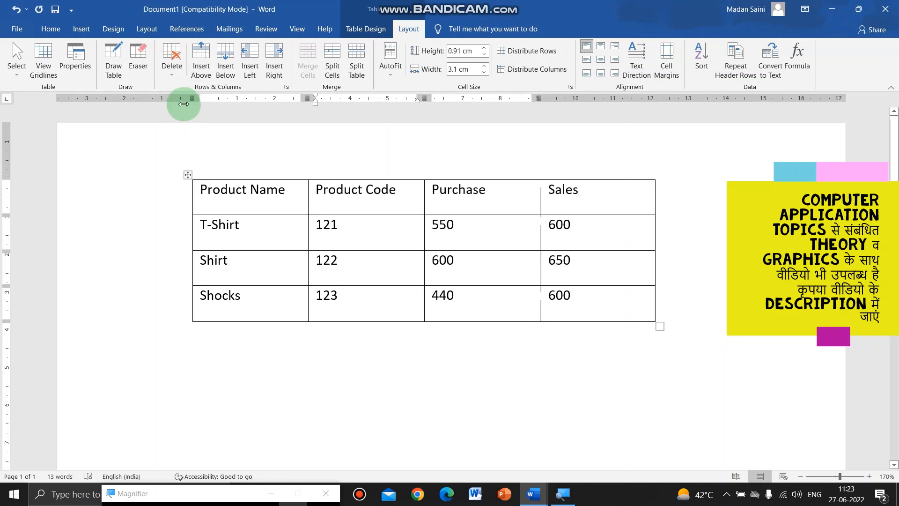
# - Select the Shirt row, try deleting the whole row, and undo the deletion
pyautogui.click(183, 254)
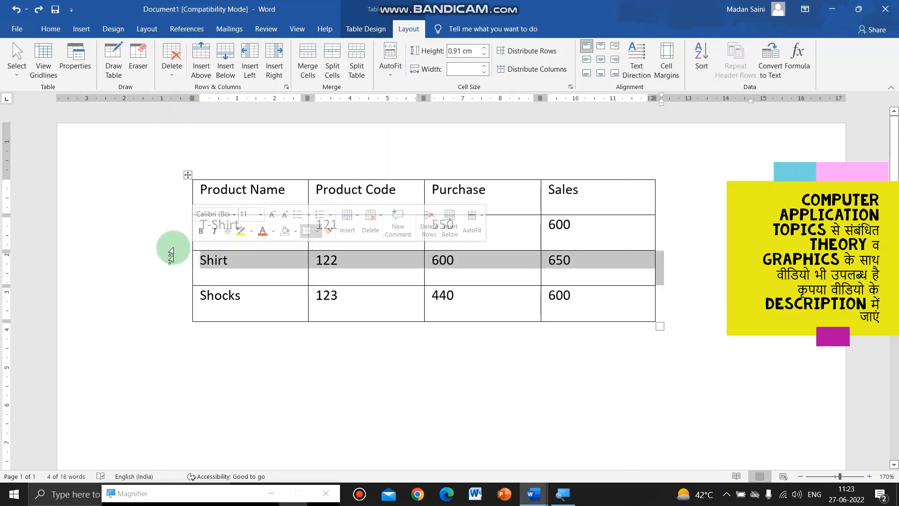
pyautogui.click(172, 63)
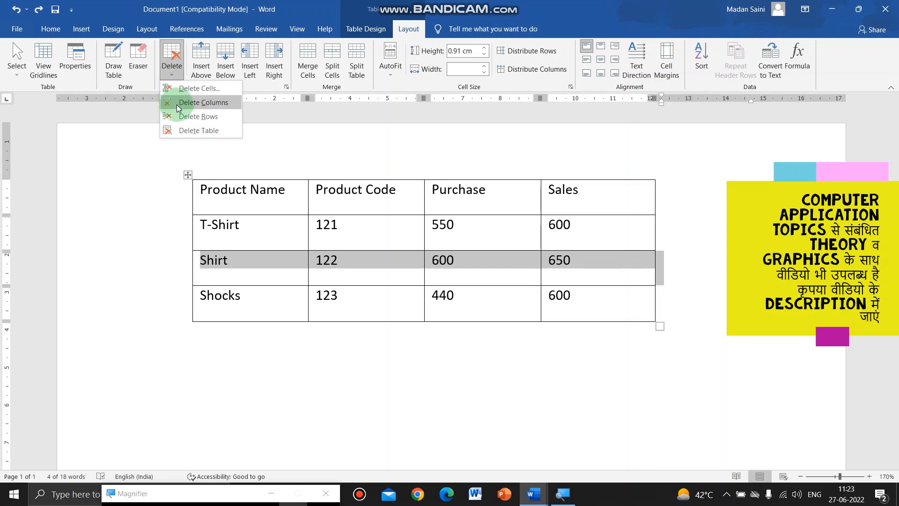
pyautogui.click(179, 117)
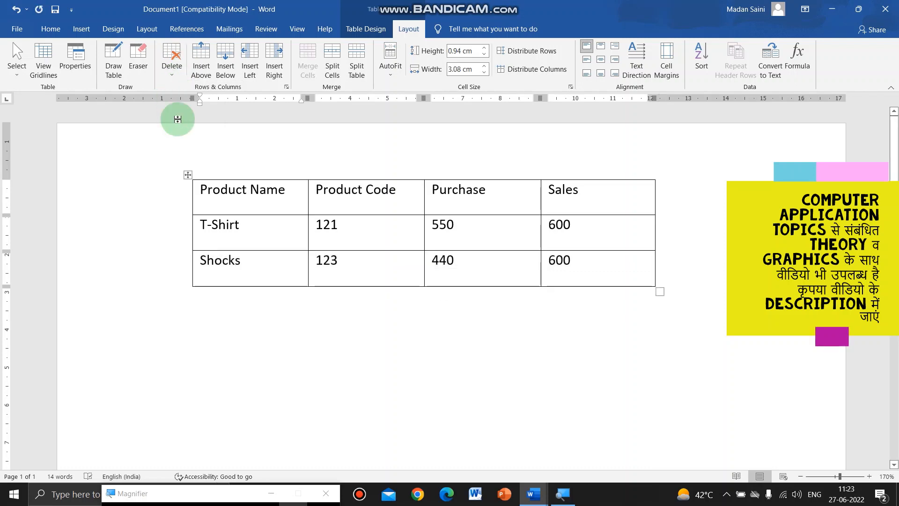
pyautogui.hotkey('ctrl', 'z')
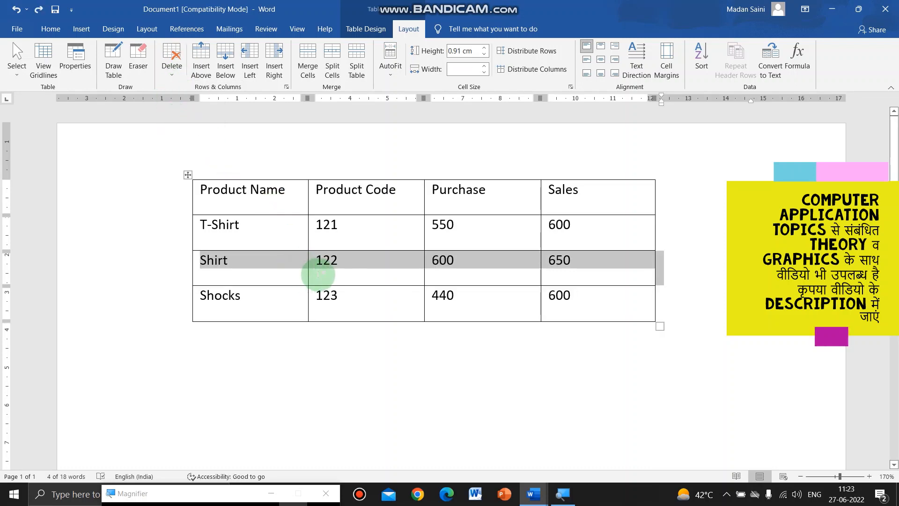
# - Select only the 122 cell, try deleting it with Shift cells left, and undo the deletion
pyautogui.click(388, 273)
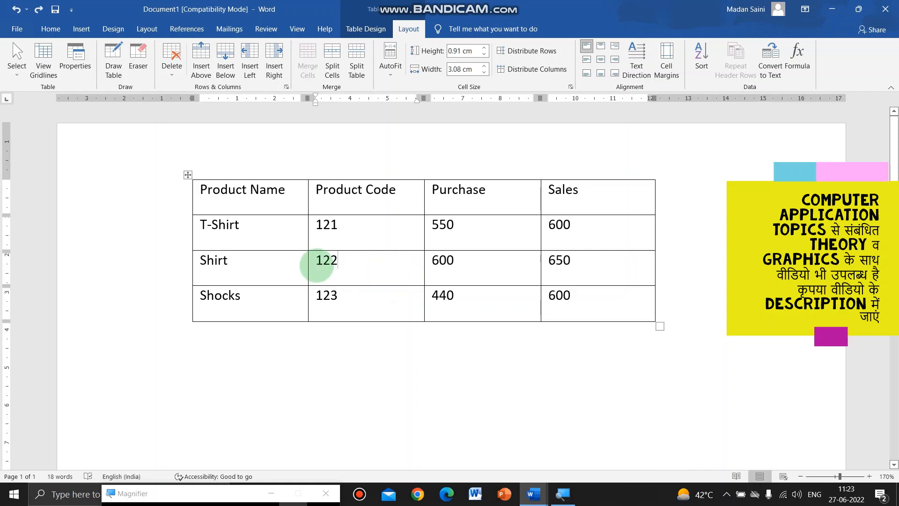
pyautogui.click(317, 261)
pyautogui.click(17, 64)
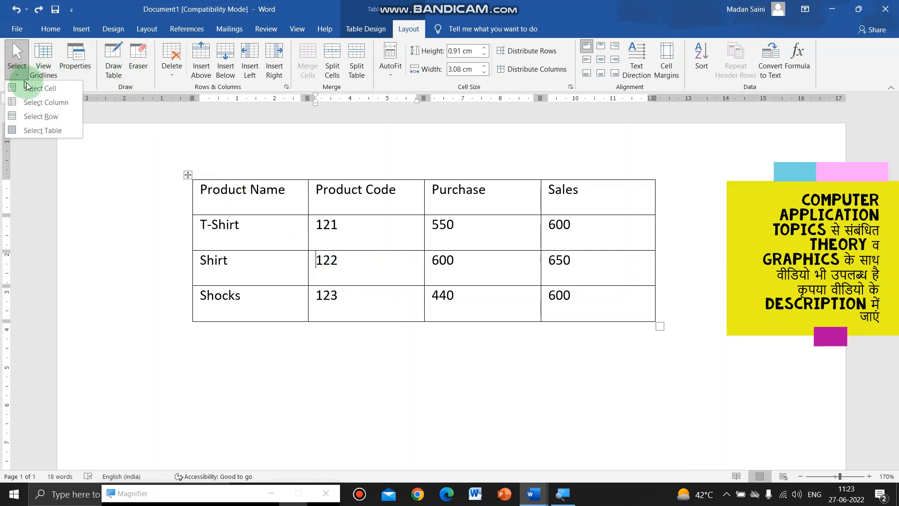
pyautogui.click(30, 89)
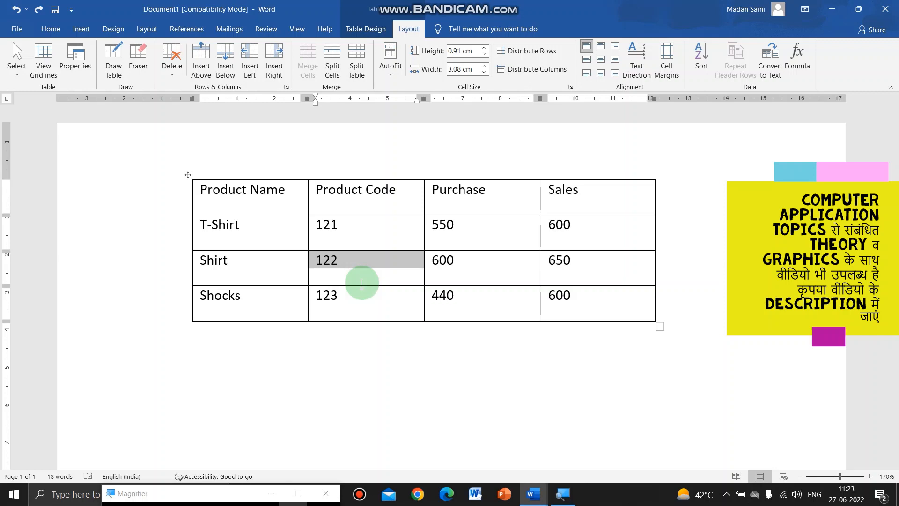
pyautogui.click(167, 75)
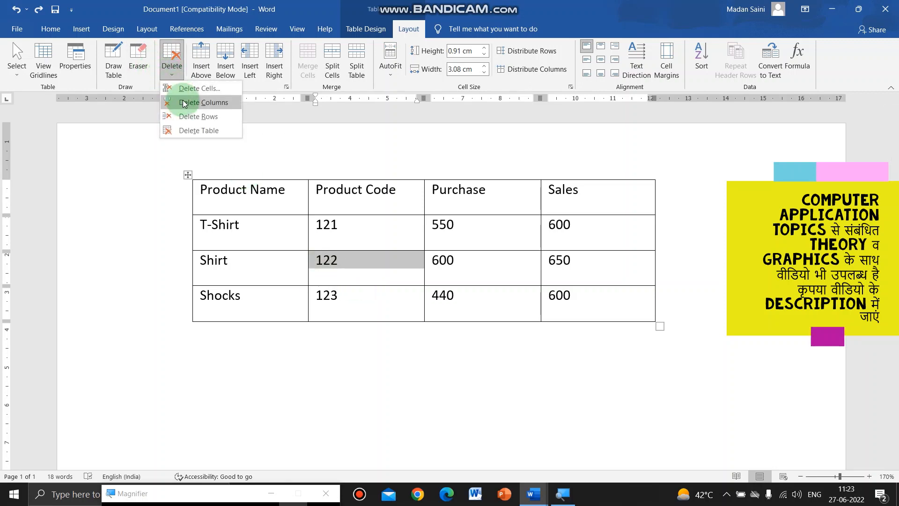
pyautogui.click(187, 89)
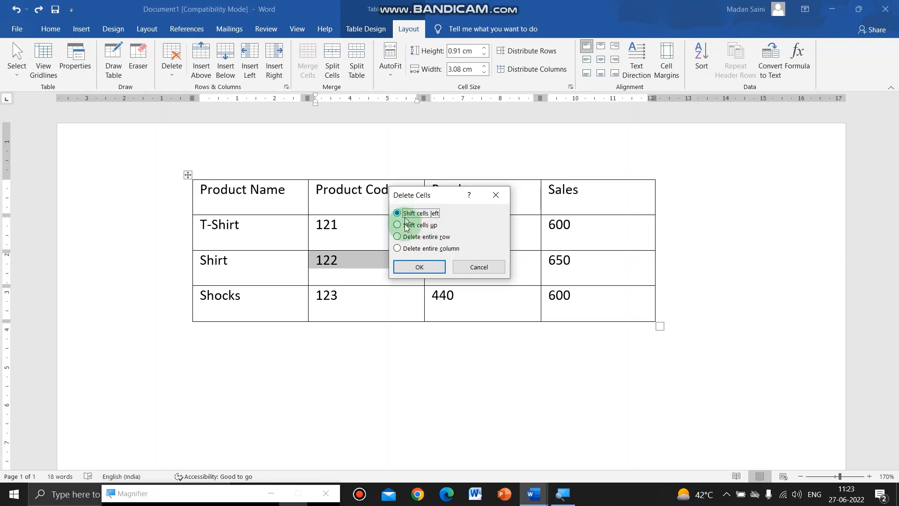
pyautogui.click(411, 267)
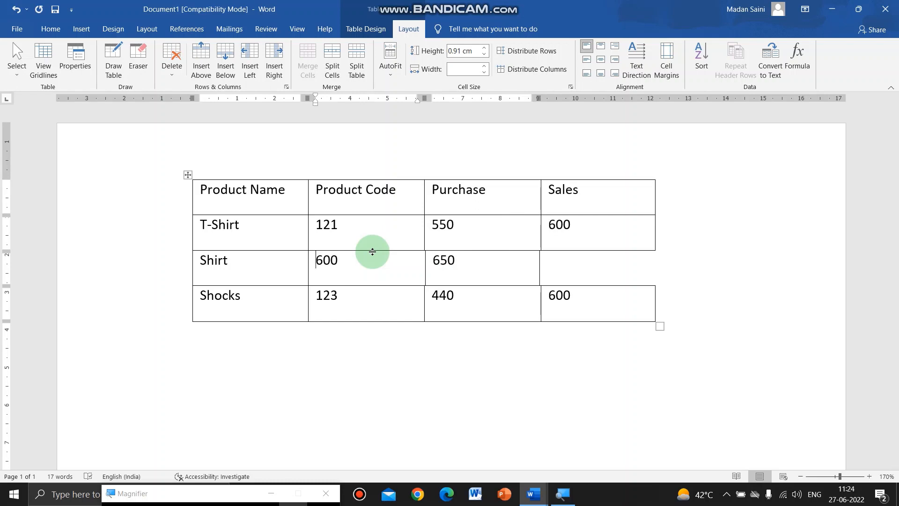
pyautogui.hotkey('ctrl', 'z')
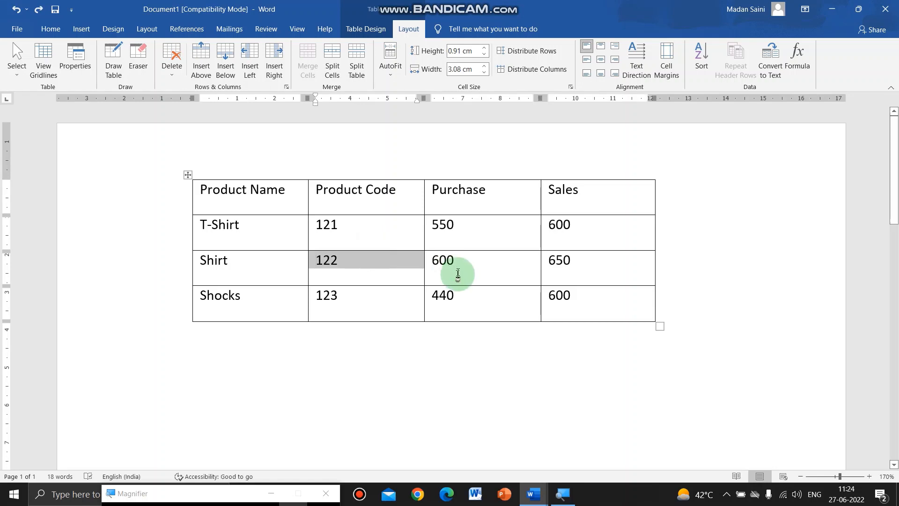
pyautogui.click(433, 280)
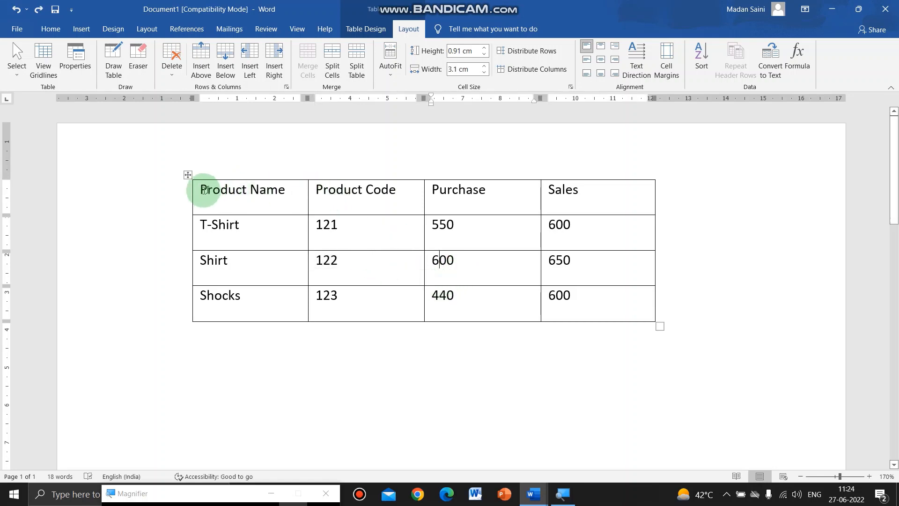
# - Format the header row from Product Name to Sales as bold in the Arial Black font
pyautogui.moveTo(197, 191); pyautogui.dragTo(579, 207)
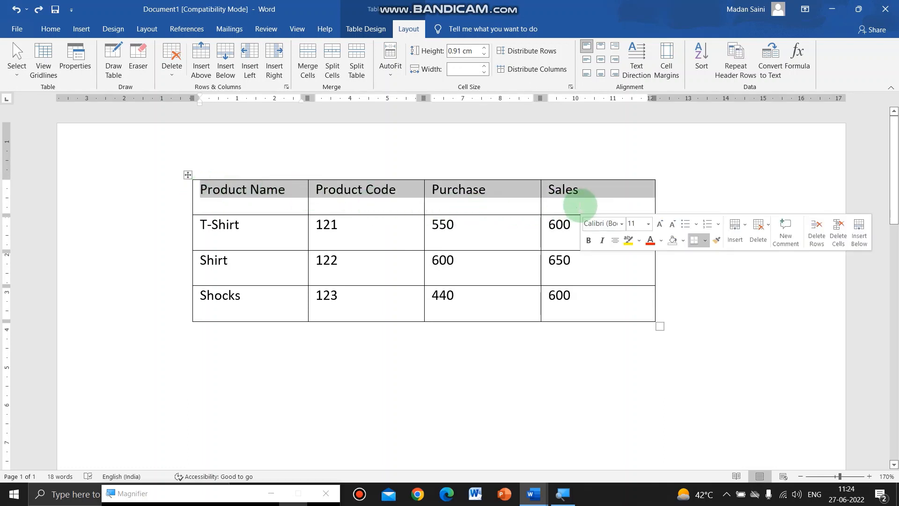
pyautogui.click(54, 30)
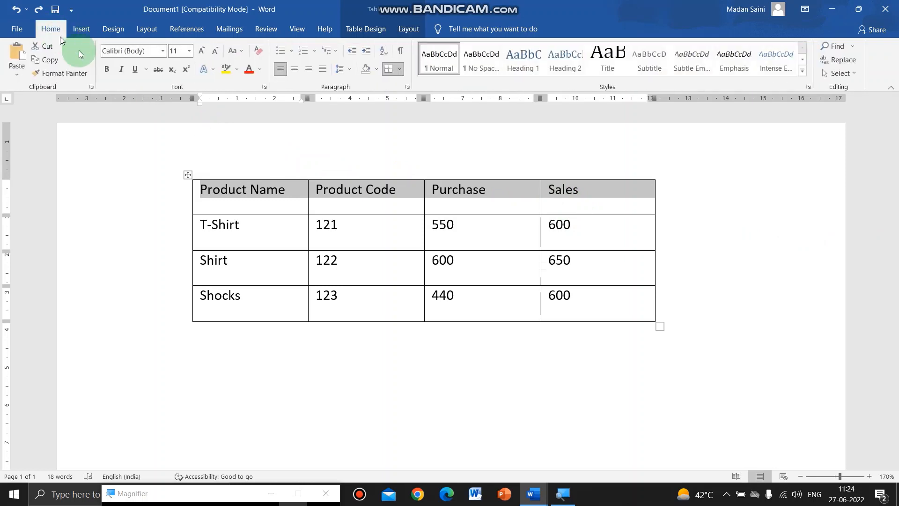
pyautogui.click(111, 69)
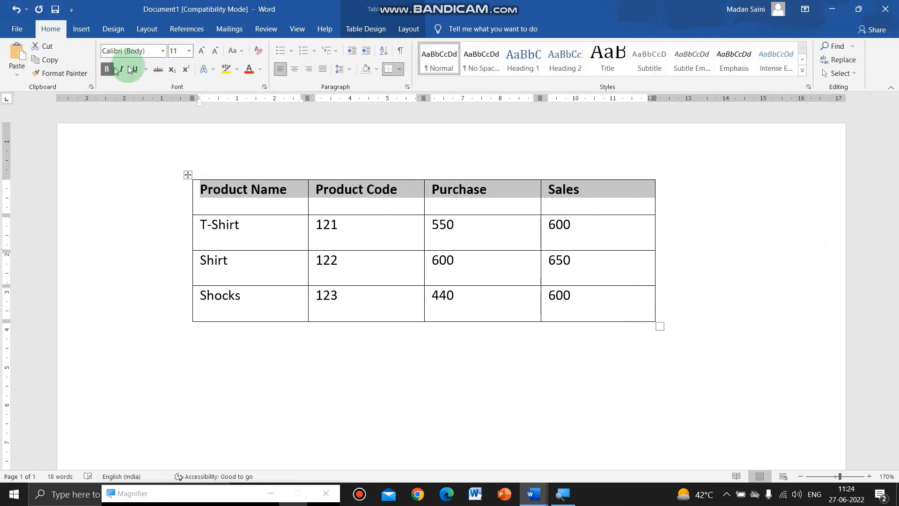
pyautogui.click(163, 50)
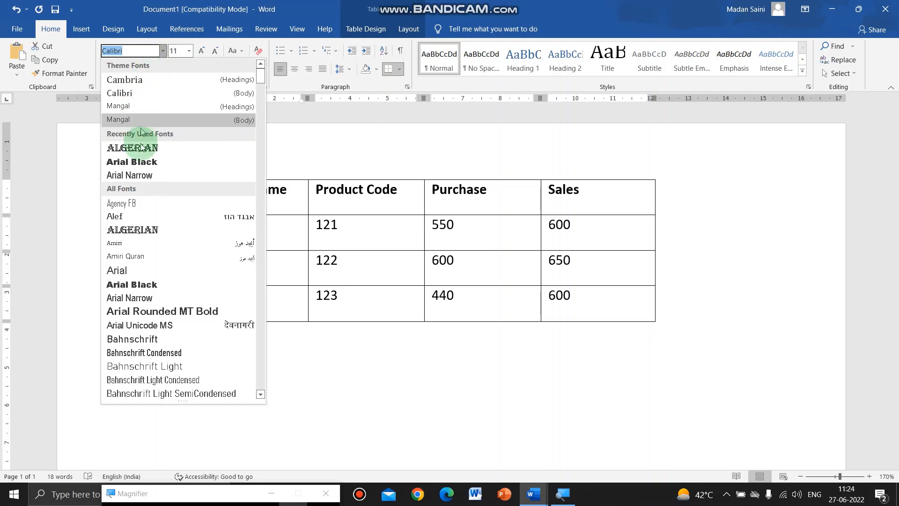
pyautogui.click(142, 162)
# - Enlarge the table to columns about 3.65 cm wide and rows about 1 cm high, and colour the three product rows' text red
pyautogui.moveTo(655, 328); pyautogui.dragTo(742, 344)
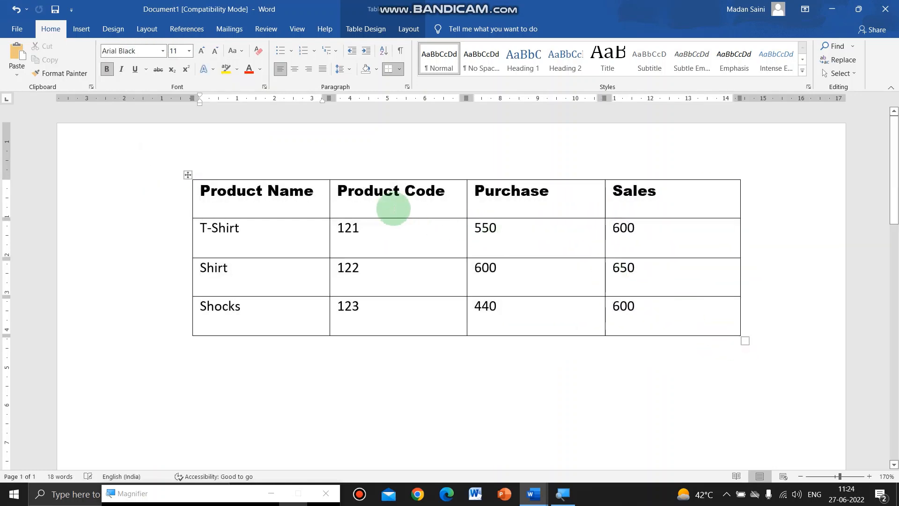
pyautogui.moveTo(213, 228); pyautogui.dragTo(662, 334)
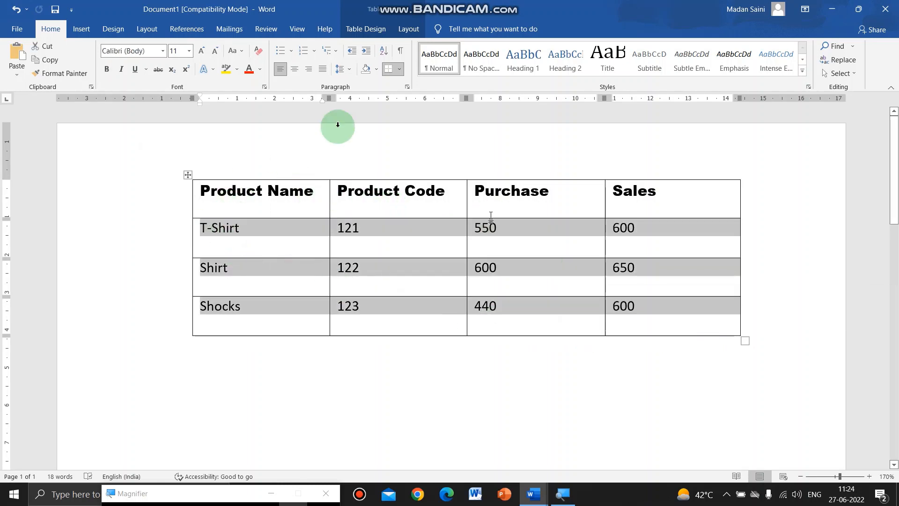
pyautogui.click(248, 70)
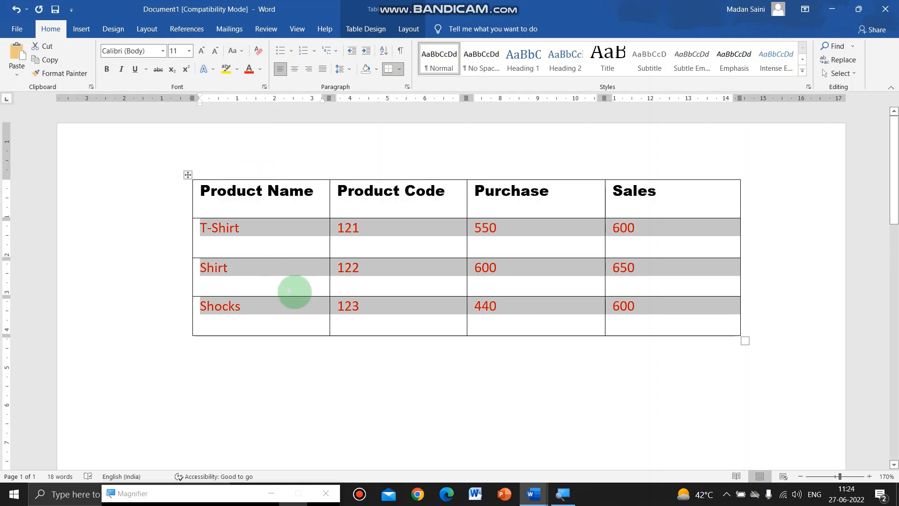
pyautogui.click(296, 294)
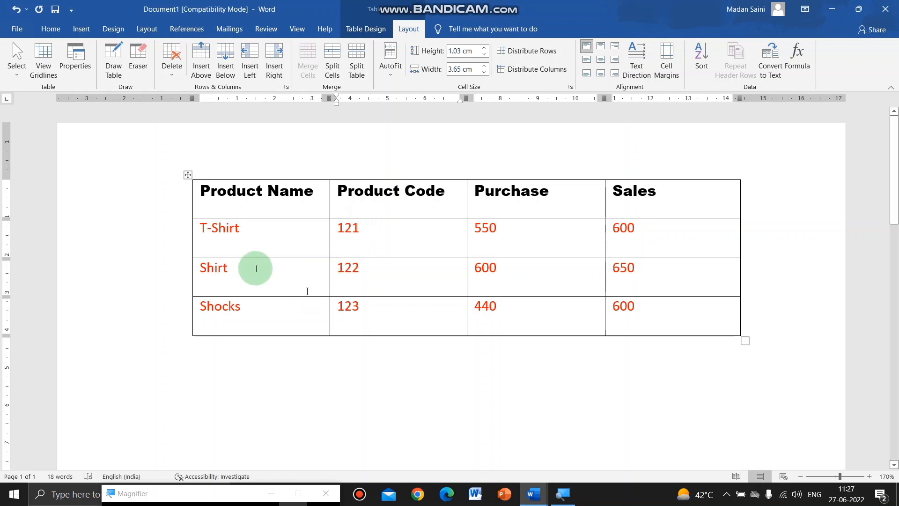
# - Select the adjacent 122 and 600 cells in the Shirt row
pyautogui.click(235, 207)
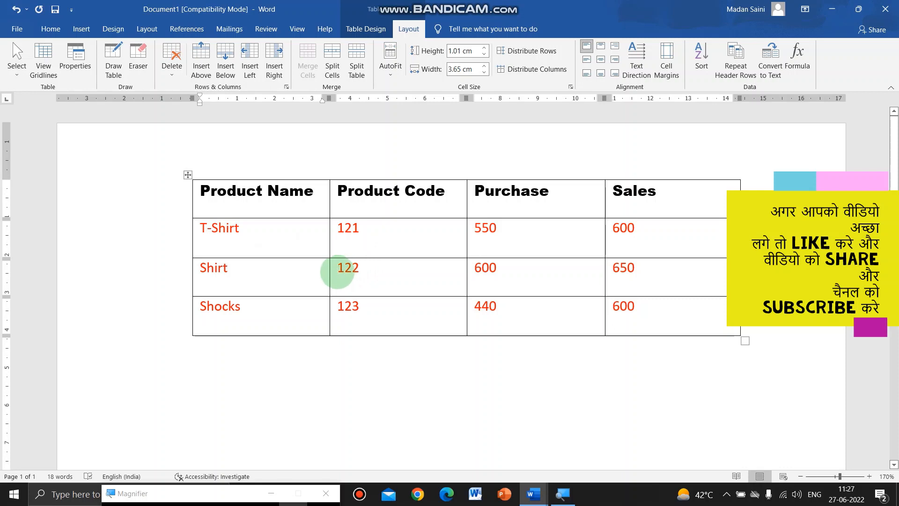
pyautogui.moveTo(342, 271); pyautogui.dragTo(521, 279)
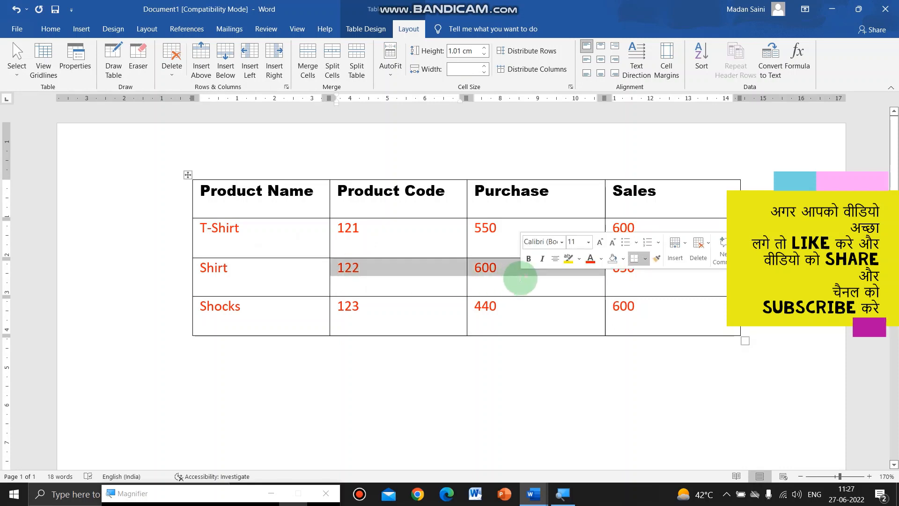